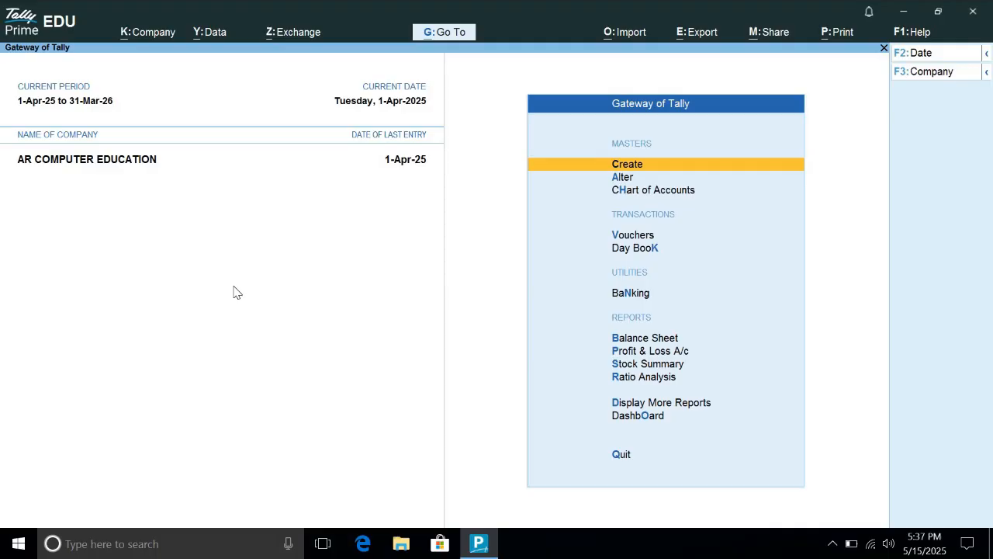
- Keep Enable Interest Calculation set to Yes in the company features and save them
{"action": "key", "text": "F11"}
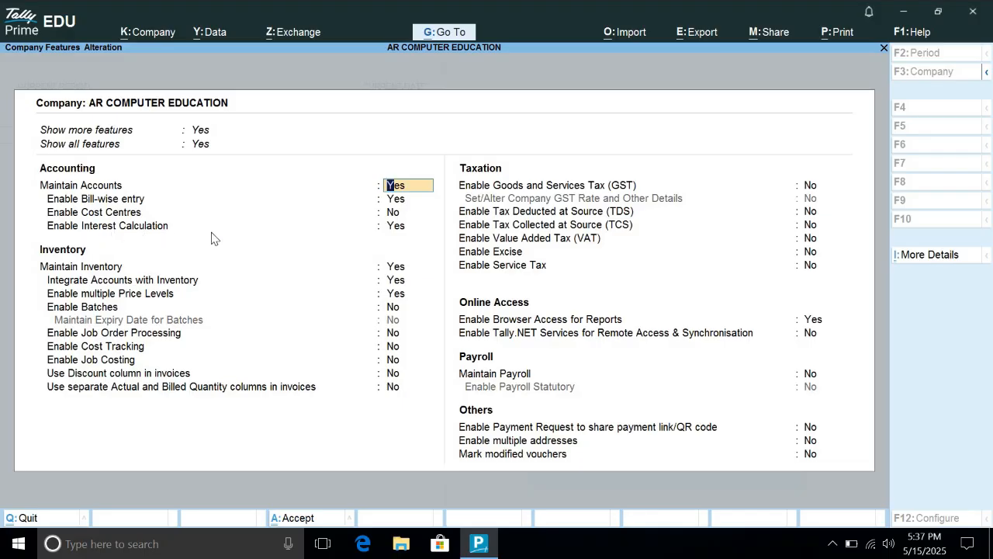
{"action": "left_click", "coordinate": [392, 227]}
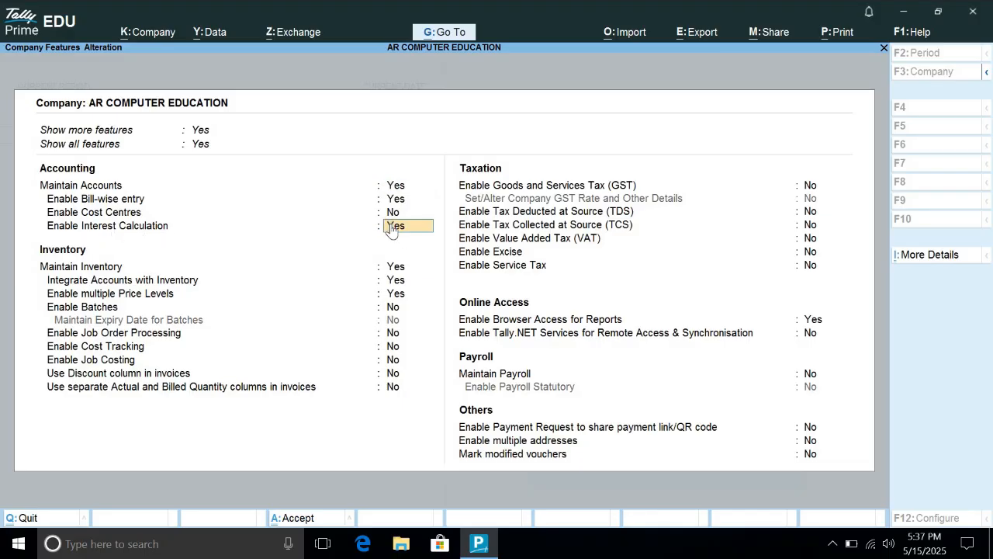
{"action": "key", "text": "Return"}
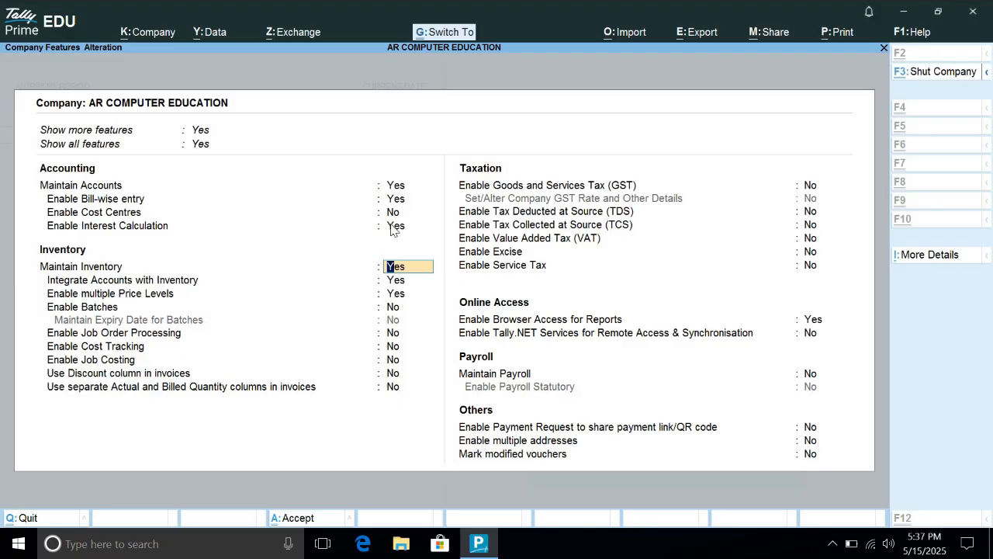
{"action": "key", "text": "ctrl+a"}
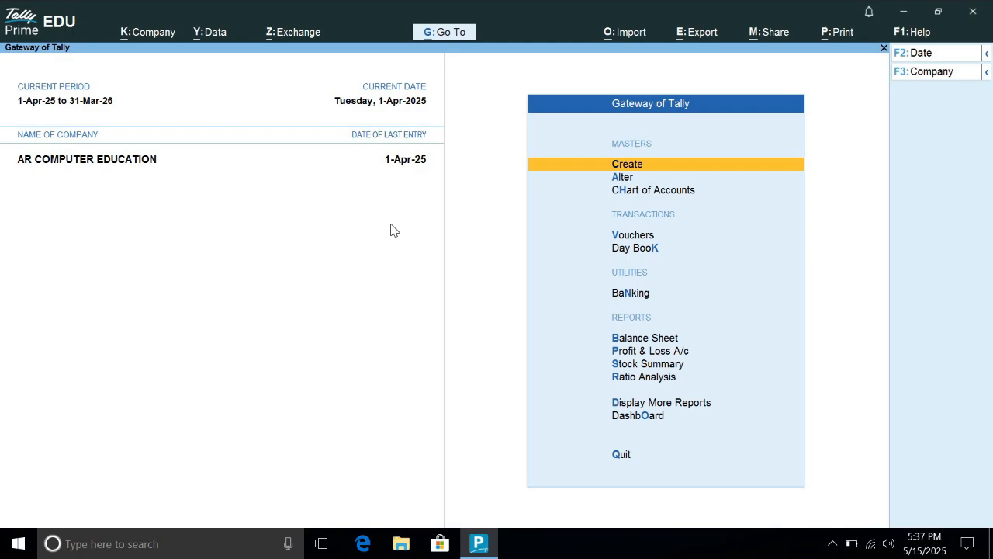
- Start a new ledger named Kalpana Automobiles and place it under Sundry Creditors
{"action": "key", "text": "Return"}
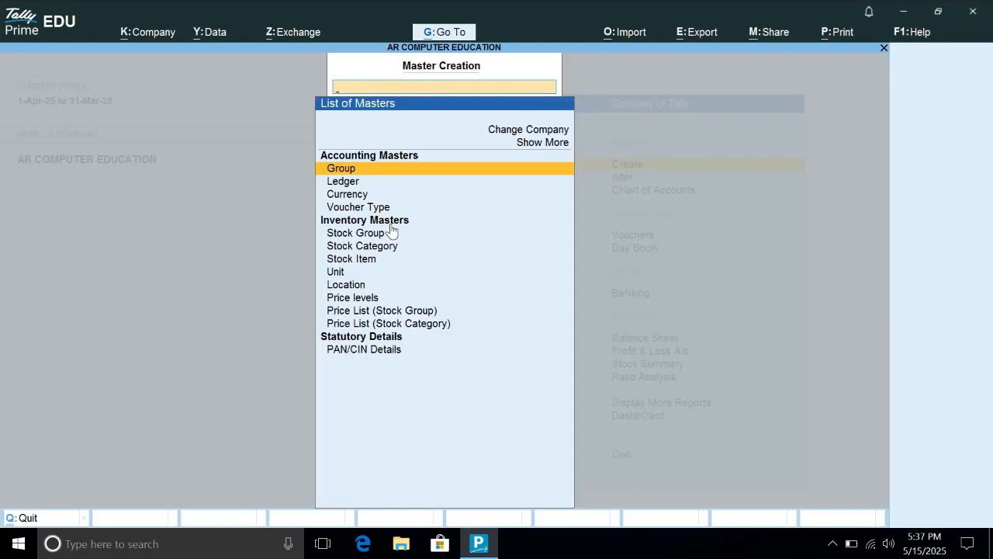
{"action": "key", "text": "Down"}
{"action": "key", "text": "Return"}
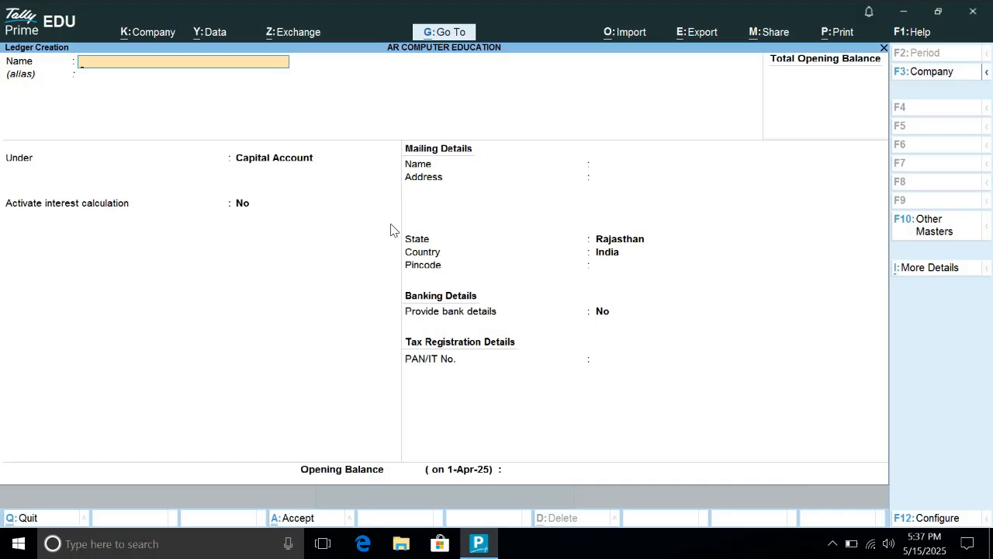
{"action": "type", "text": "Kalpana Automobiles"}
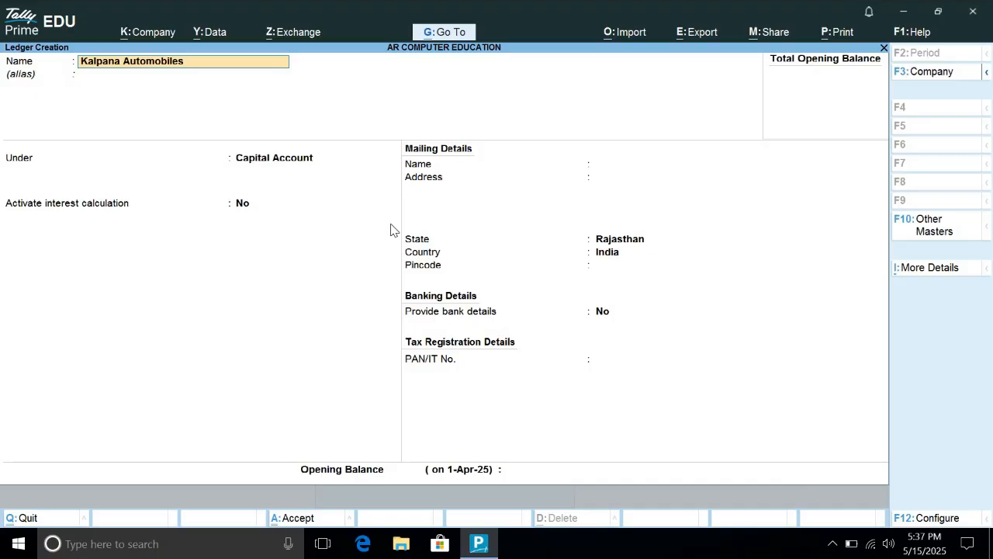
{"action": "key", "text": "Return"}
{"action": "key", "text": "Return"}
{"action": "type", "text": "S"}
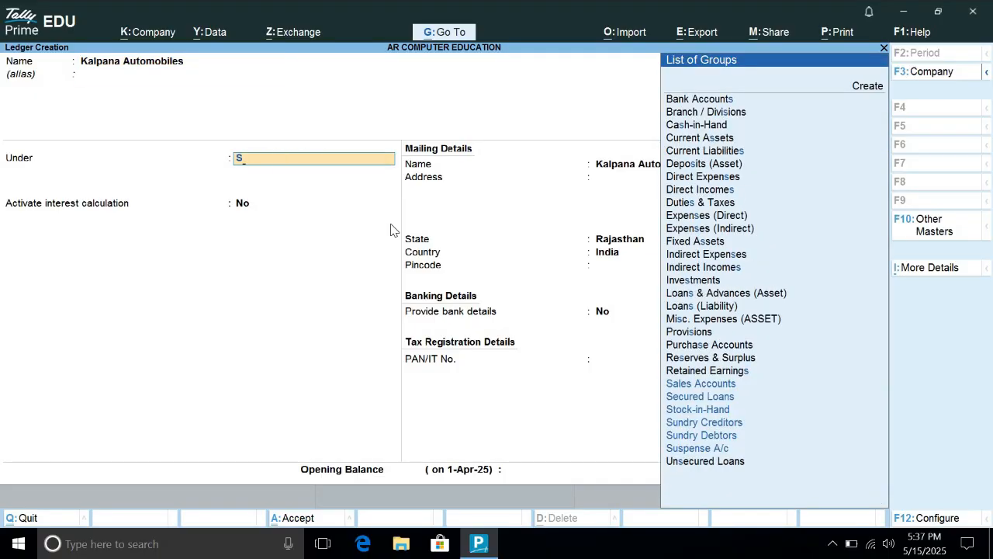
{"action": "key", "text": "Down"}
{"action": "key", "text": "Down"}
{"action": "key", "text": "Down"}
{"action": "key", "text": "Down"}
{"action": "key", "text": "Return"}
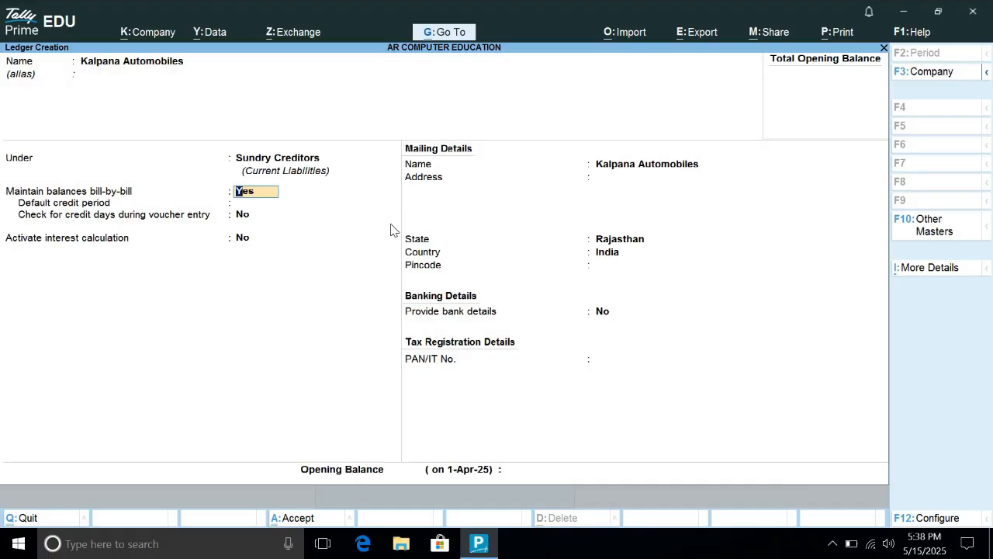
- Keep bill-by-bill balances on for the ledger with a default credit period of 5 days and no credit-days check
{"action": "key", "text": "Return"}
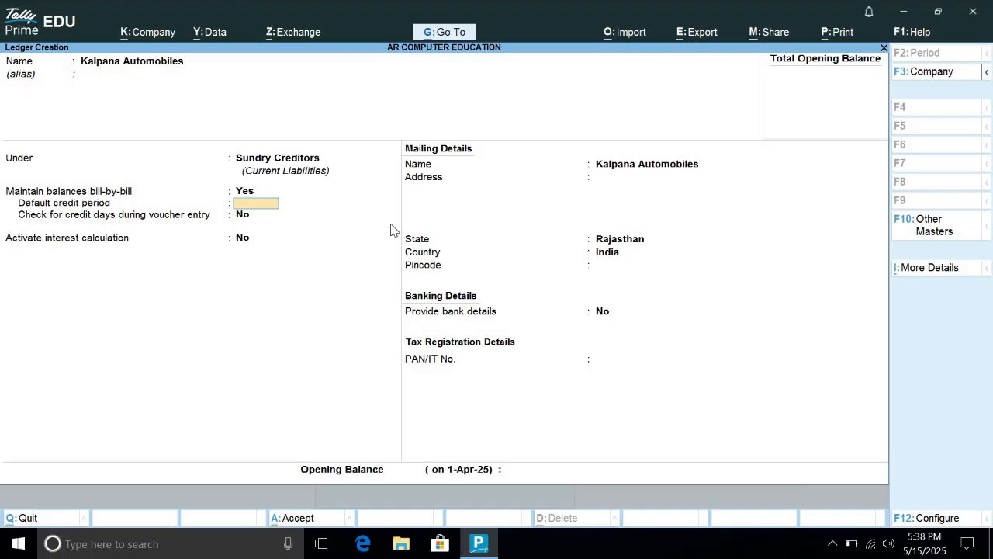
{"action": "type", "text": "5"}
{"action": "key", "text": "Return"}
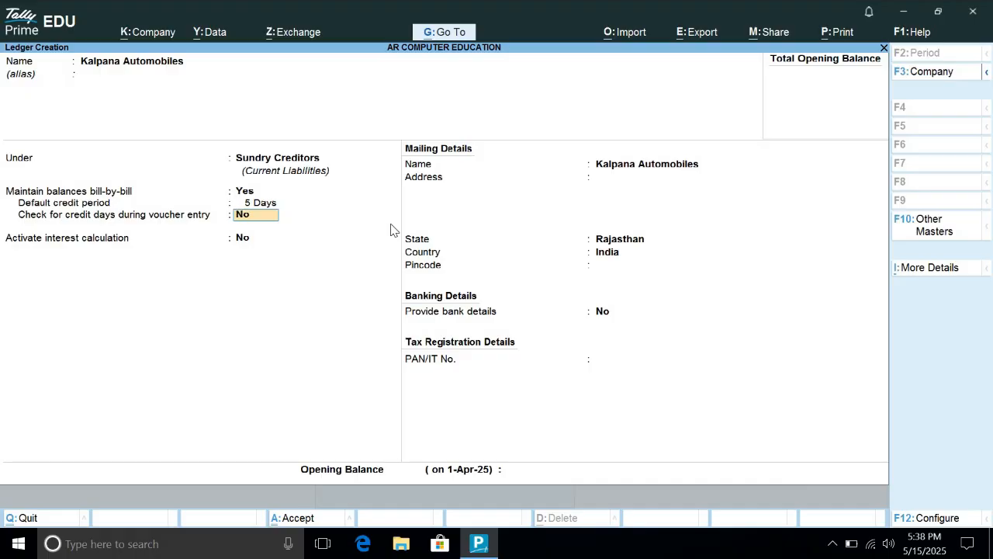
{"action": "key", "text": "Return"}
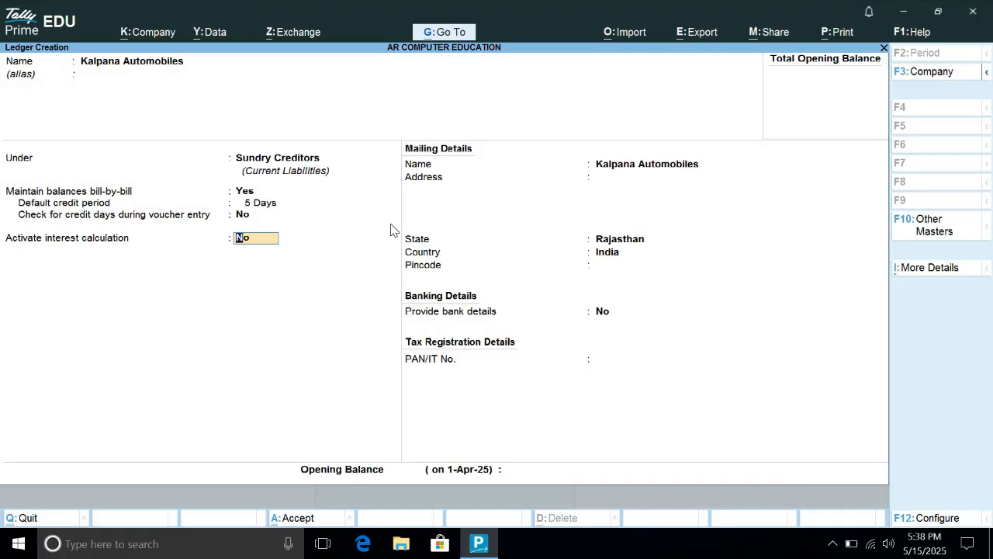
- Activate interest calculation for the ledger and enable the use of advance interest parameters
{"action": "type", "text": "y"}
{"action": "key", "text": "Return"}
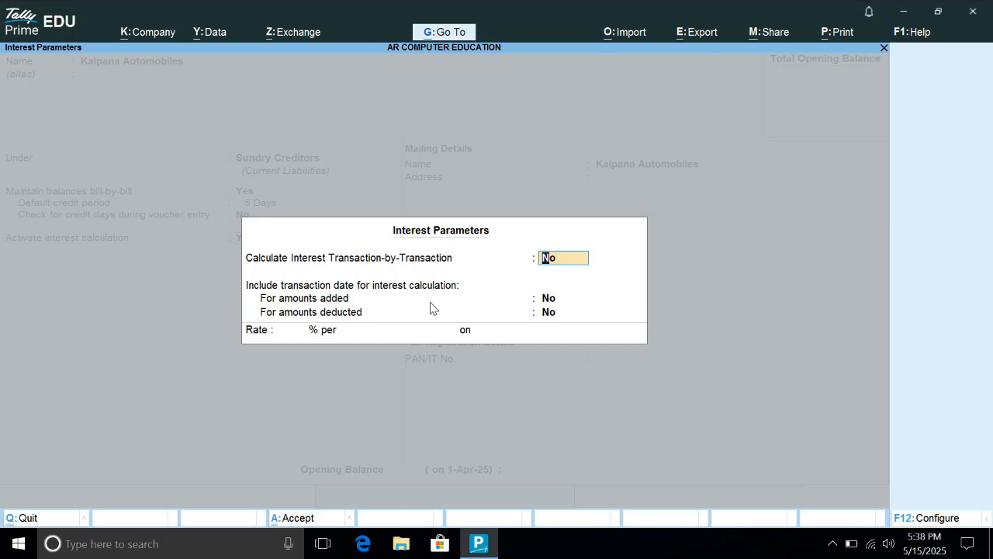
{"action": "key", "text": "F12"}
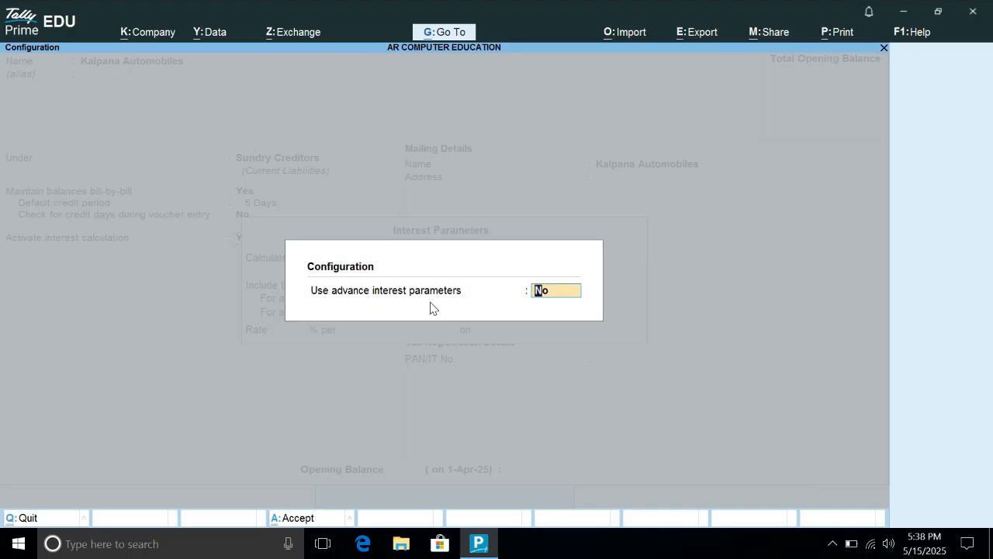
{"action": "type", "text": "y"}
{"action": "key", "text": "Return"}
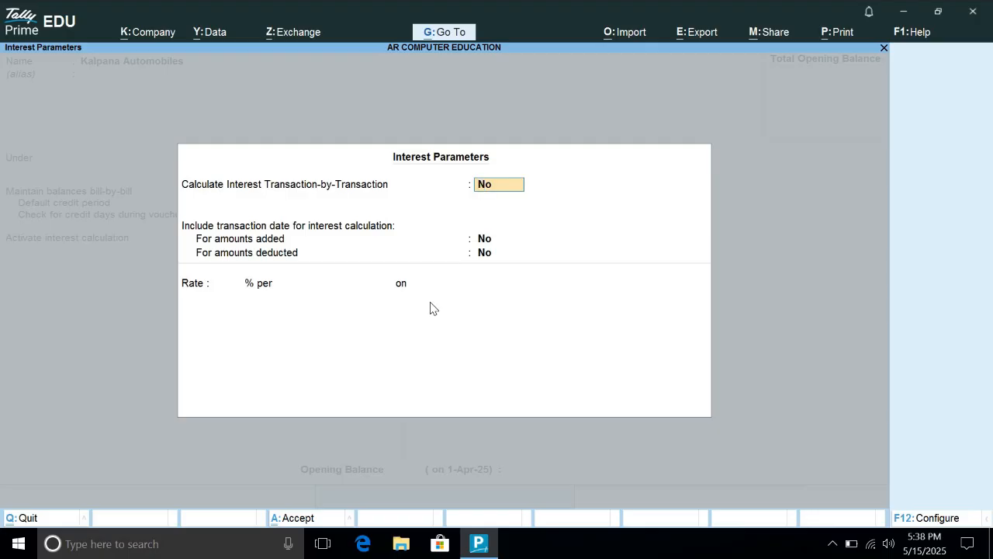
- Set transaction-by-transaction interest and per-transaction override to Yes, advanced override to No, and leave transaction dates excluded for added and deducted amounts
{"action": "type", "text": "y"}
{"action": "key", "text": "Return"}
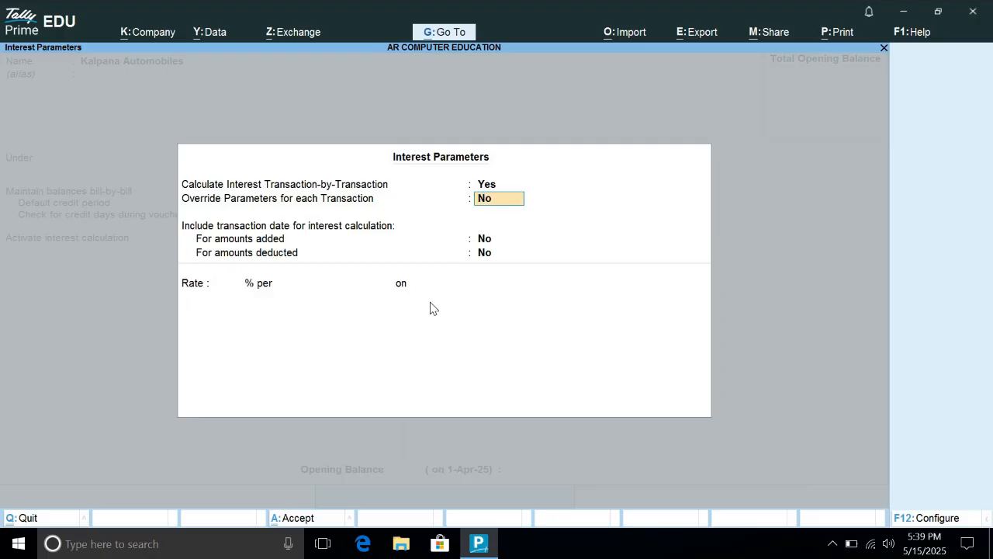
{"action": "type", "text": "y"}
{"action": "key", "text": "Return"}
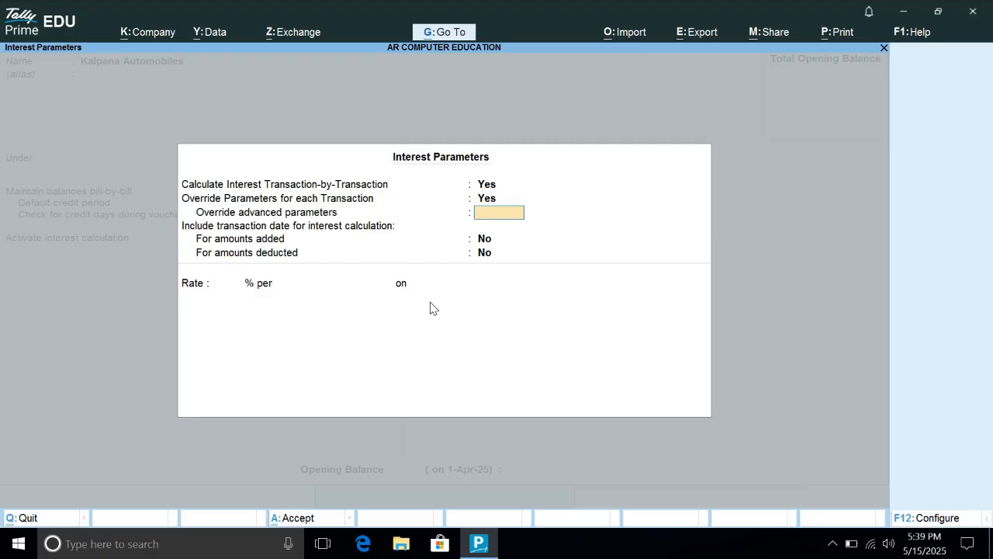
{"action": "type", "text": "n"}
{"action": "key", "text": "Return"}
{"action": "key", "text": "Return"}
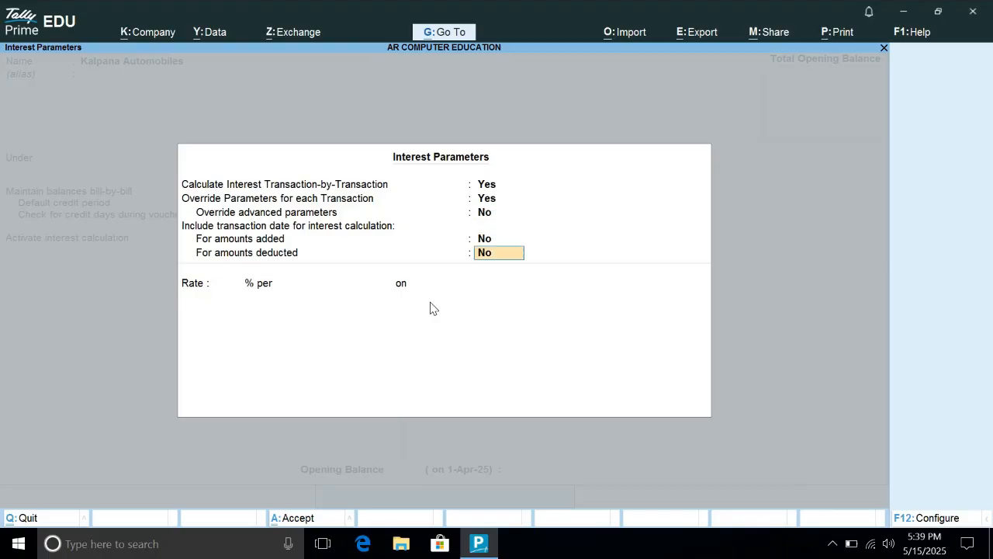
{"action": "key", "text": "Return"}
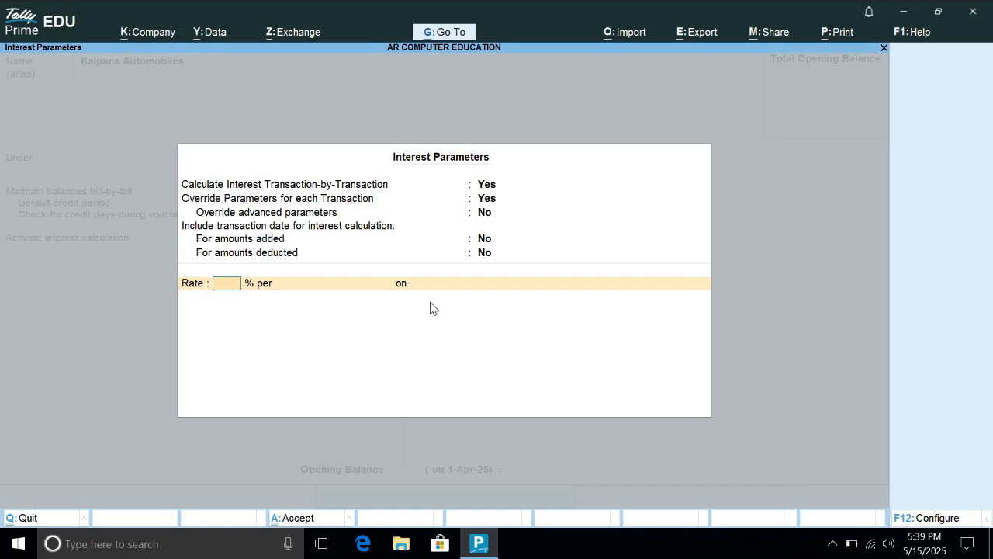
- Set the interest rate to 2% per Calendar Month on Credit Balances Only
{"action": "type", "text": "2"}
{"action": "key", "text": "Return"}
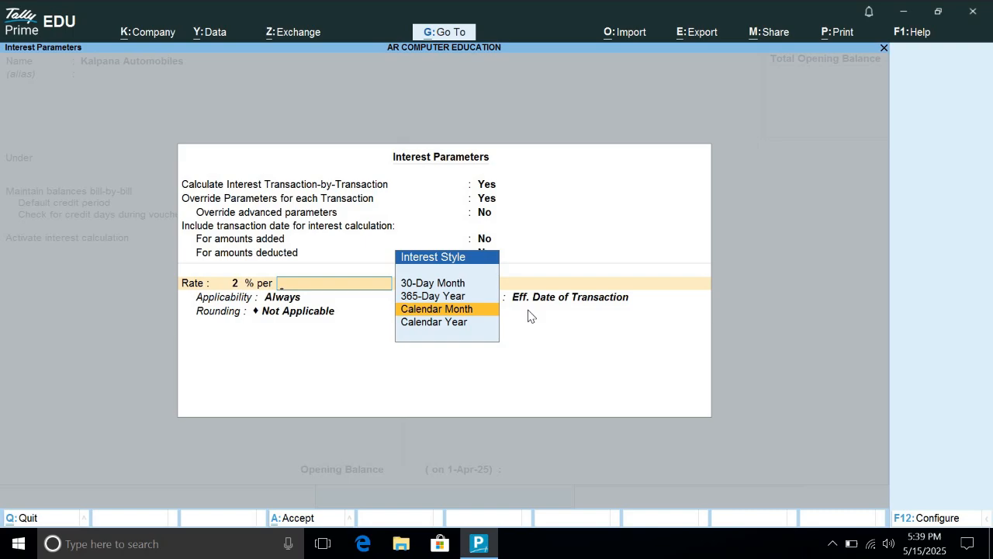
{"action": "key", "text": "Return"}
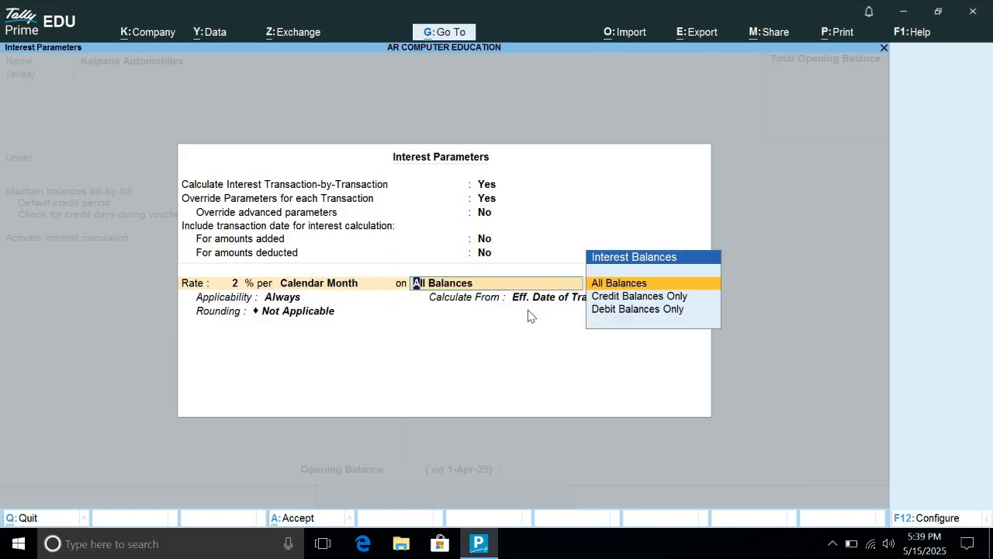
{"action": "key", "text": "Down"}
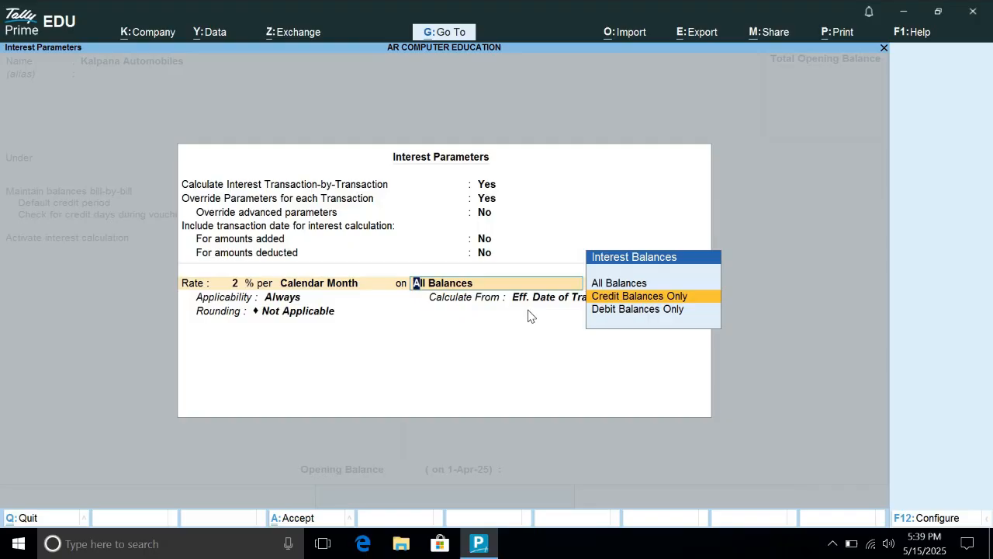
{"action": "key", "text": "Return"}
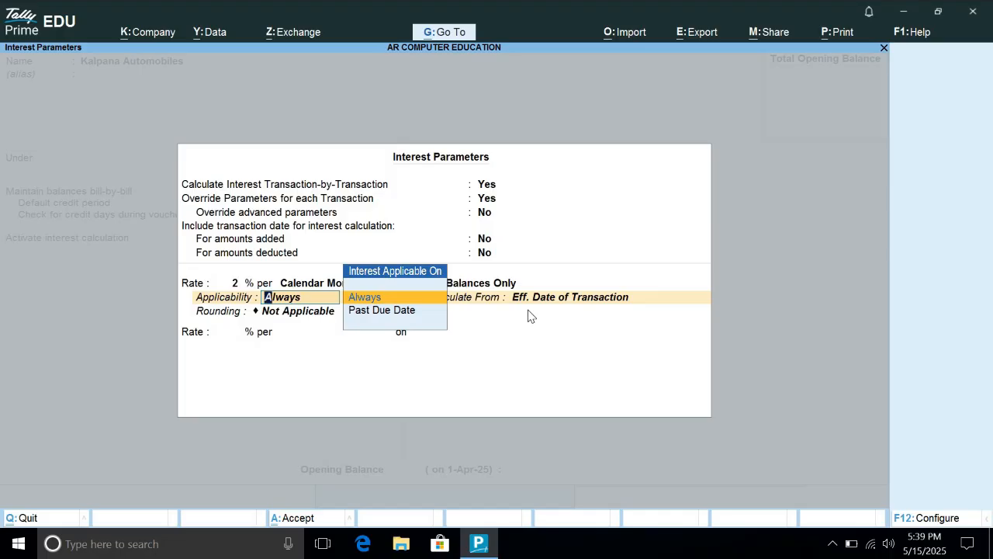
- Make the interest applicable from Past Due Date by 0 days, calculated from Date of Applicability
{"action": "key", "text": "Down"}
{"action": "key", "text": "Return"}
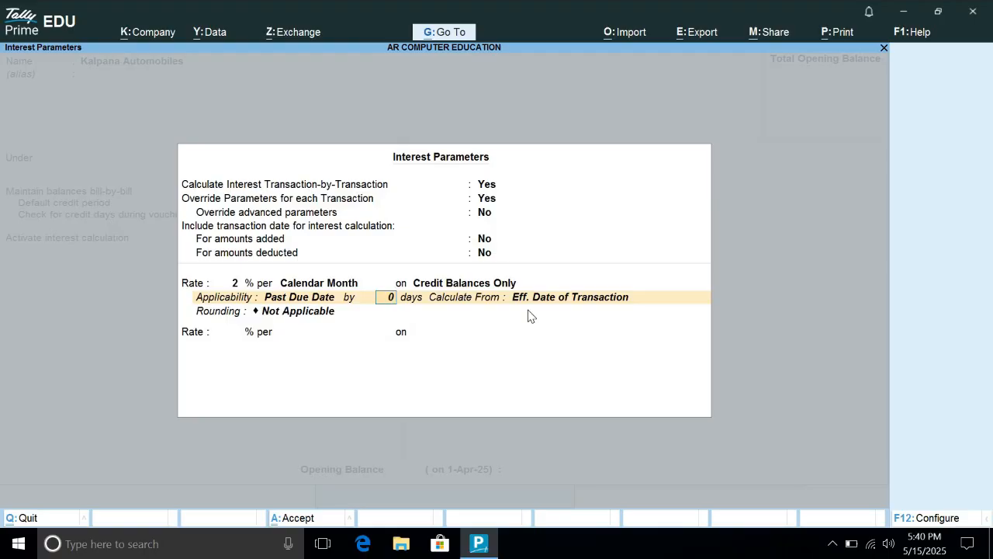
{"action": "key", "text": "BackSpace"}
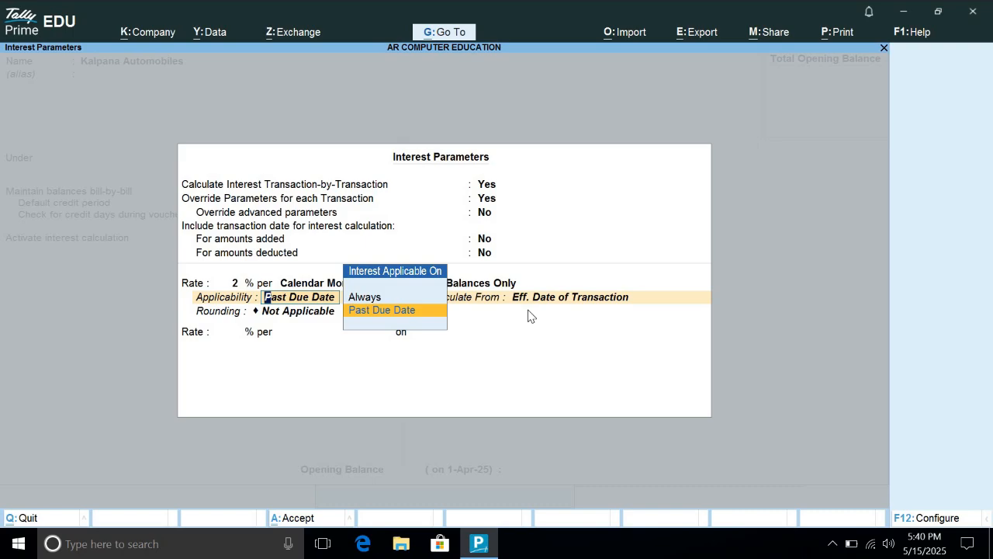
{"action": "key", "text": "Return"}
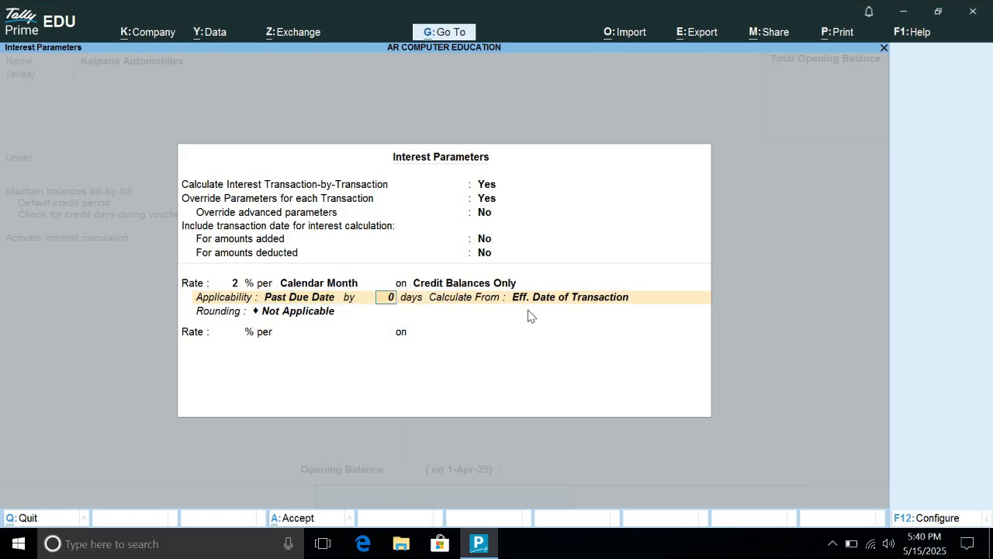
{"action": "key", "text": "Return"}
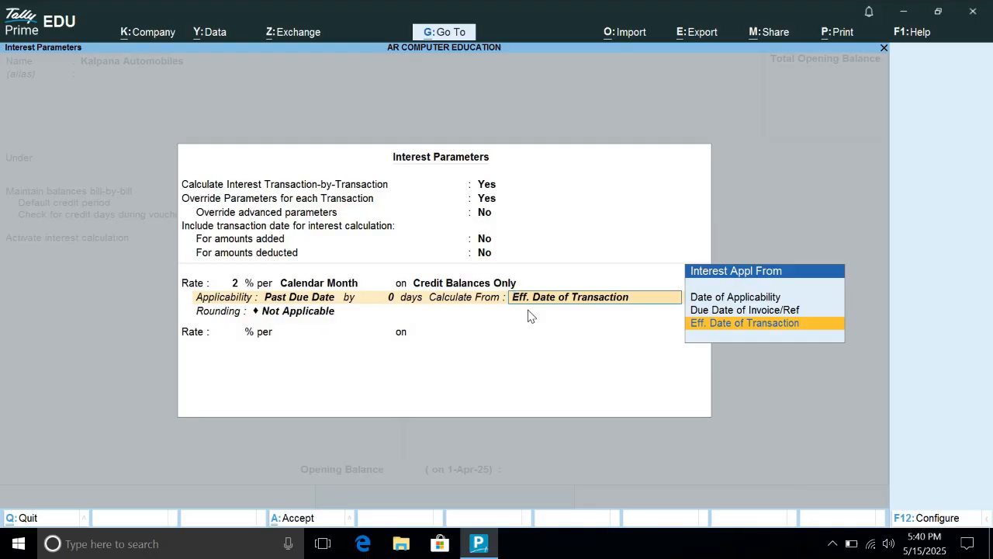
{"action": "key", "text": "Up"}
{"action": "key", "text": "Up"}
{"action": "key", "text": "Return"}
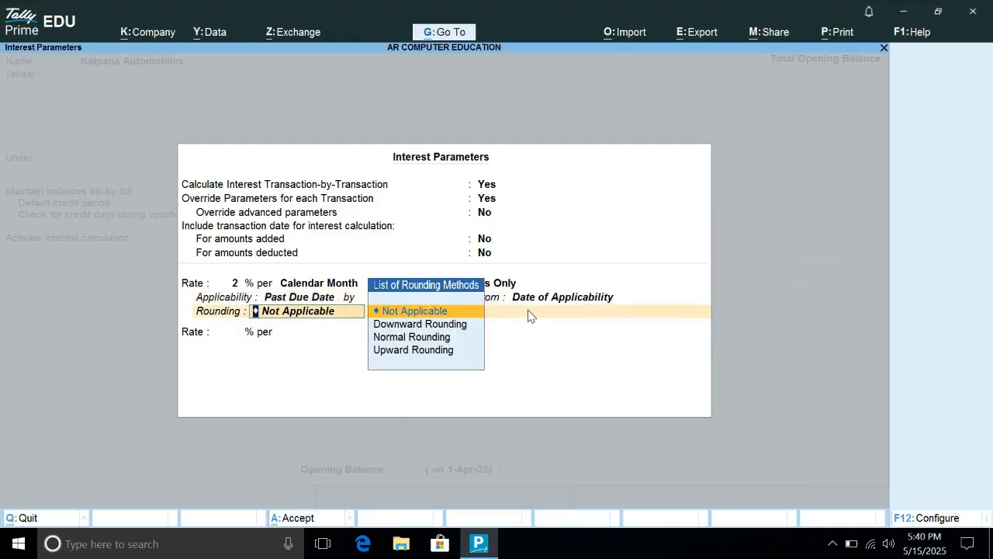
- Leave interest rounding as Not Applicable, accept the parameters, and save the Kalpana Automobiles ledger without address or opening balance
{"action": "key", "text": "Return"}
{"action": "key", "text": "Return"}
{"action": "key", "text": "Return"}
{"action": "key", "text": "Return"}
{"action": "key", "text": "Return"}
{"action": "key", "text": "Return"}
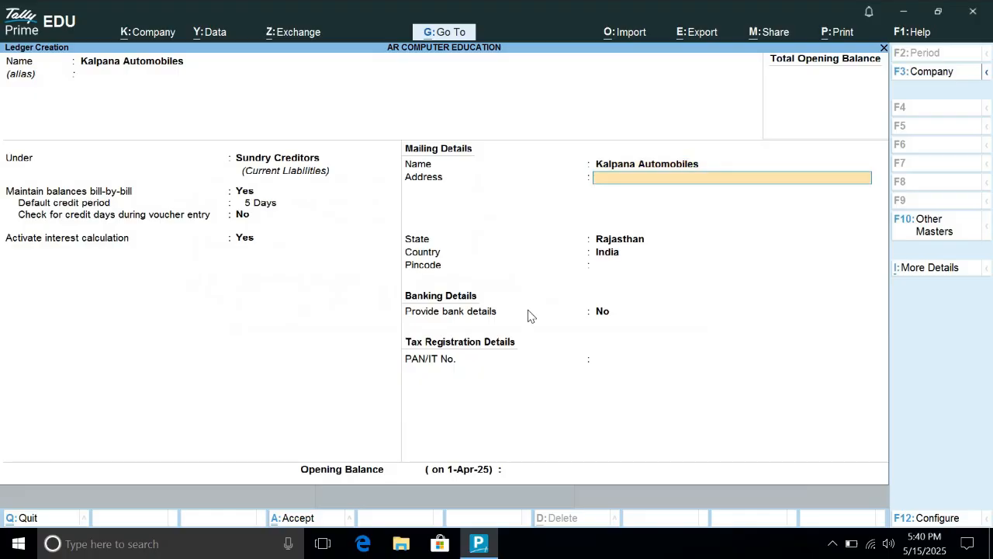
{"action": "key", "text": "Return"}
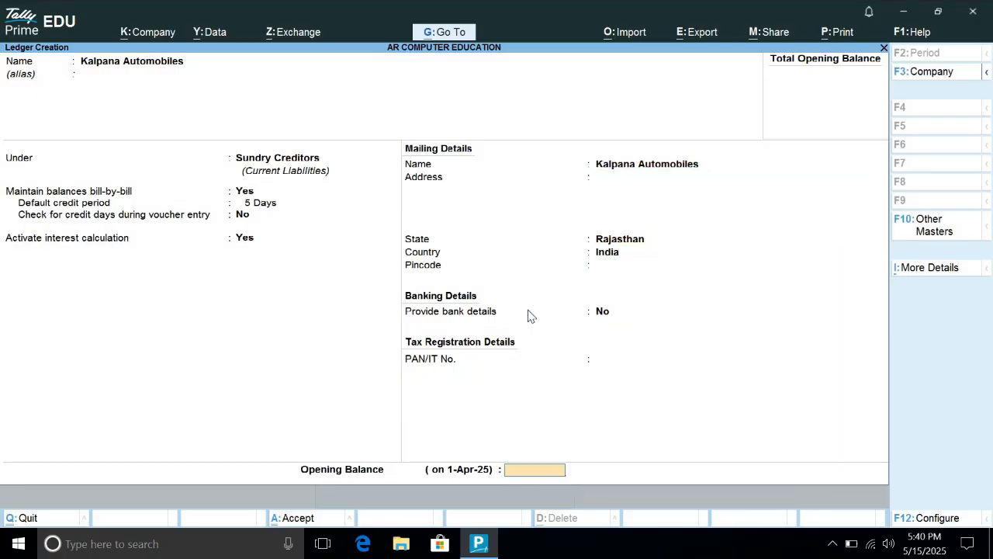
{"action": "key", "text": "Return"}
{"action": "key", "text": "Return"}
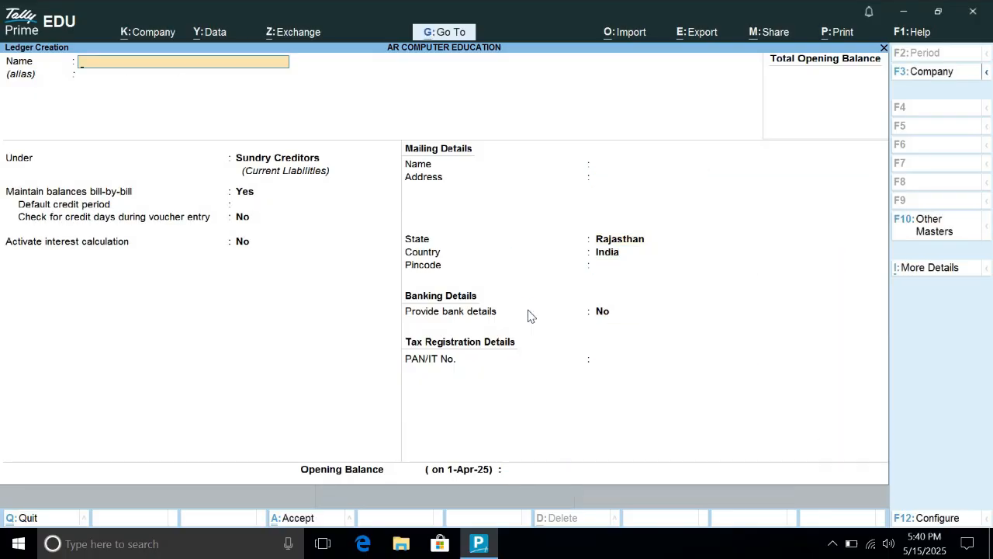
- Create a ledger named Interest Pay under Indirect Expenses, with interest calculation and bank details left at No
{"action": "type", "text": "Interest Pay"}
{"action": "key", "text": "Return"}
{"action": "key", "text": "Return"}
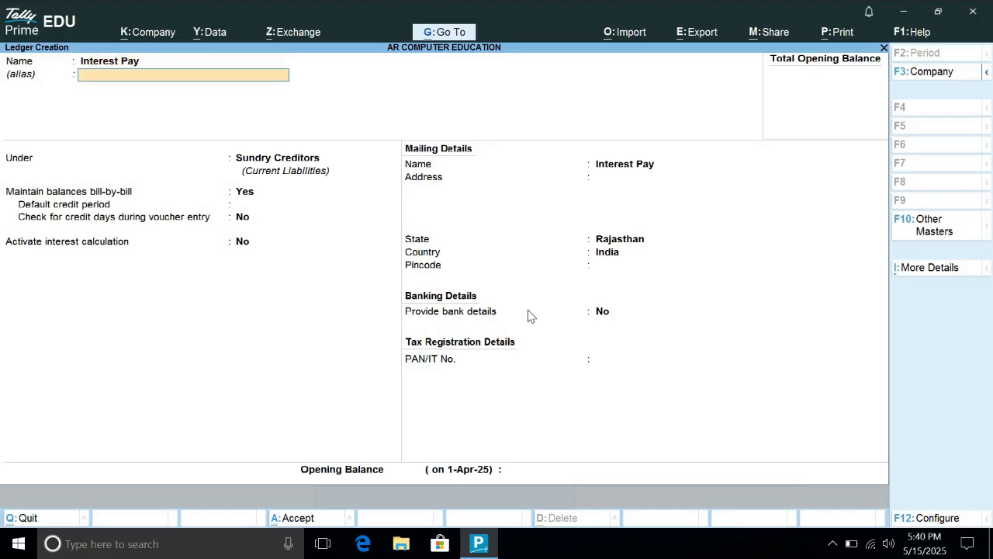
{"action": "type", "text": "In"}
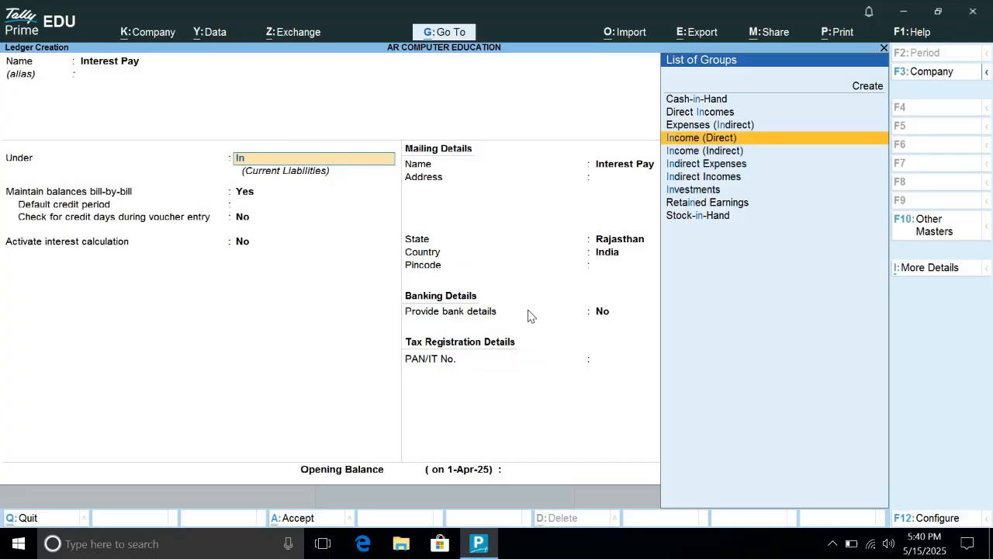
{"action": "key", "text": "Down"}
{"action": "key", "text": "Down"}
{"action": "key", "text": "Return"}
{"action": "key", "text": "Return"}
{"action": "key", "text": "Return"}
{"action": "key", "text": "Return"}
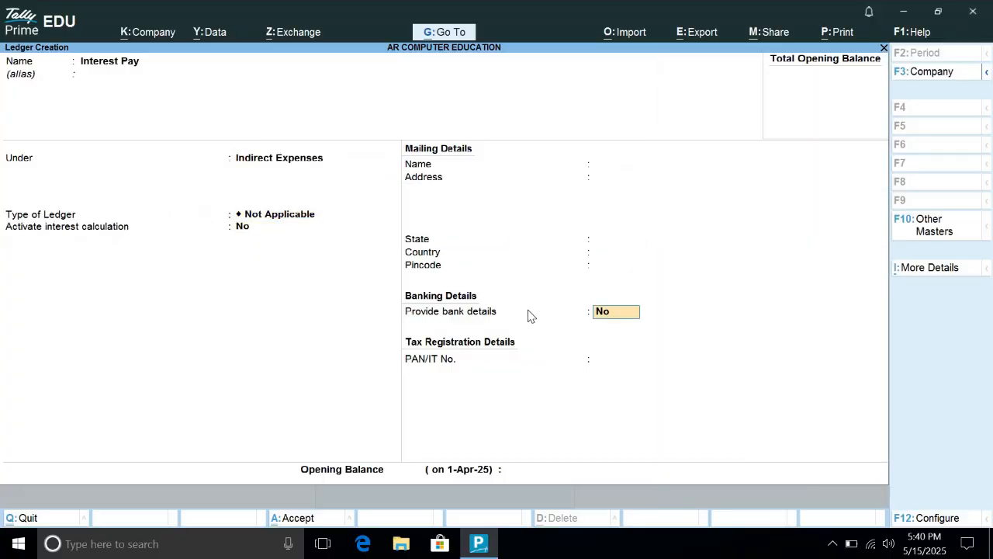
{"action": "key", "text": "Return"}
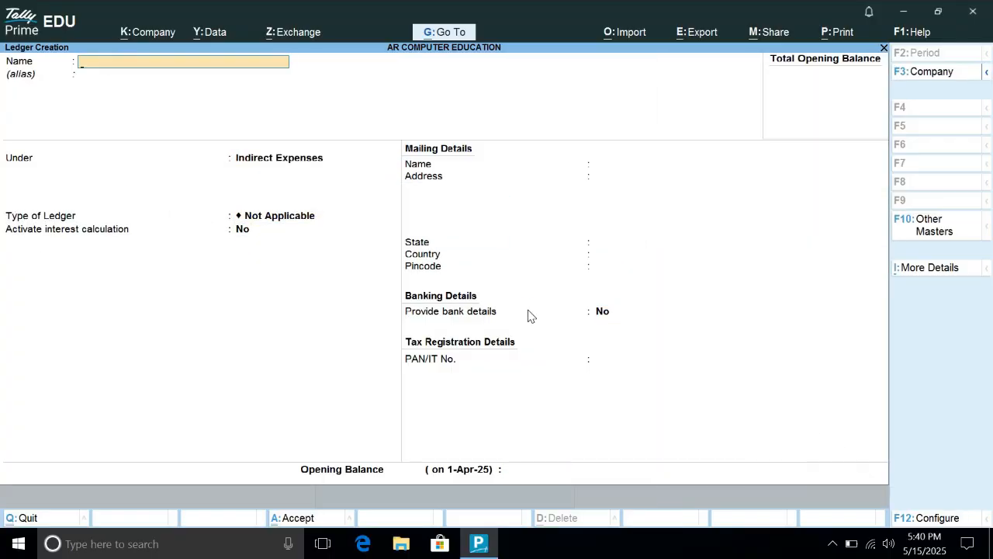
- Leave ledger creation and start a new Purchase voucher
{"action": "key", "text": "Escape"}
{"action": "key", "text": "Return"}
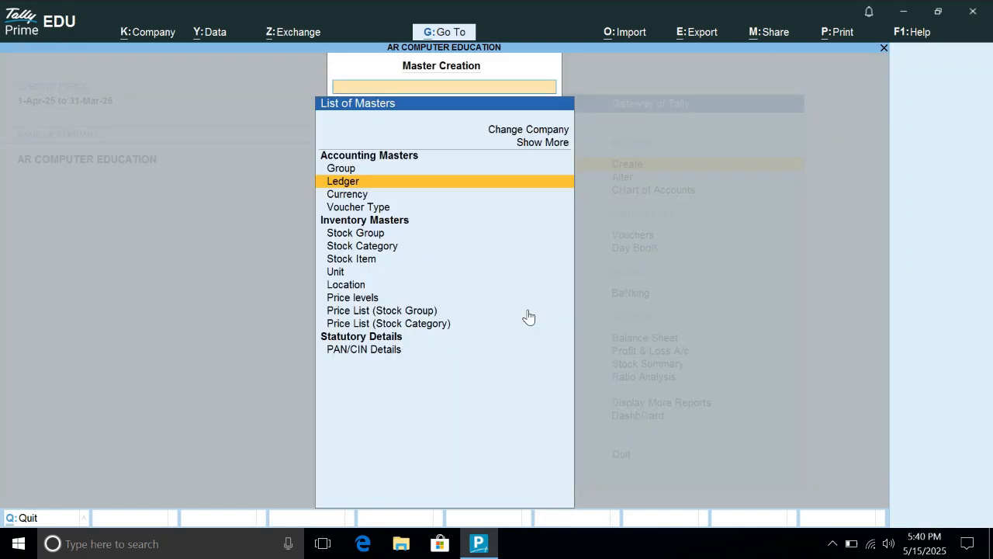
{"action": "key", "text": "Escape"}
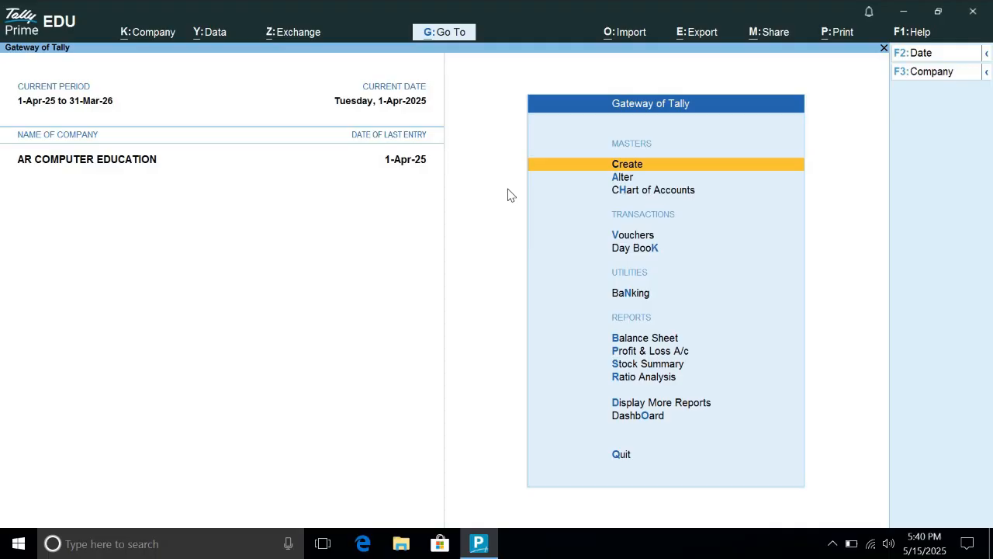
{"action": "key", "text": "Down"}
{"action": "key", "text": "Down"}
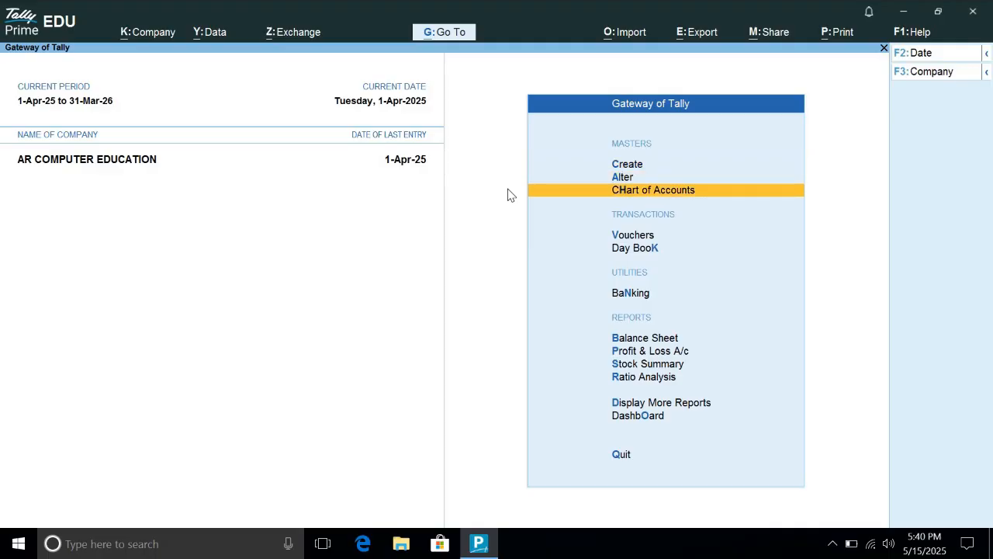
{"action": "left_click", "coordinate": [632, 235]}
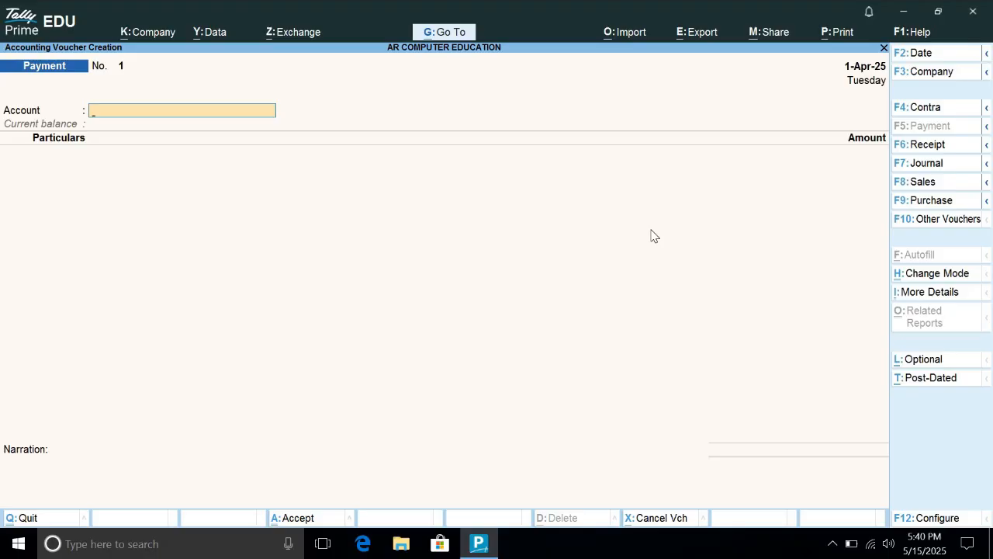
{"action": "key", "text": "F9"}
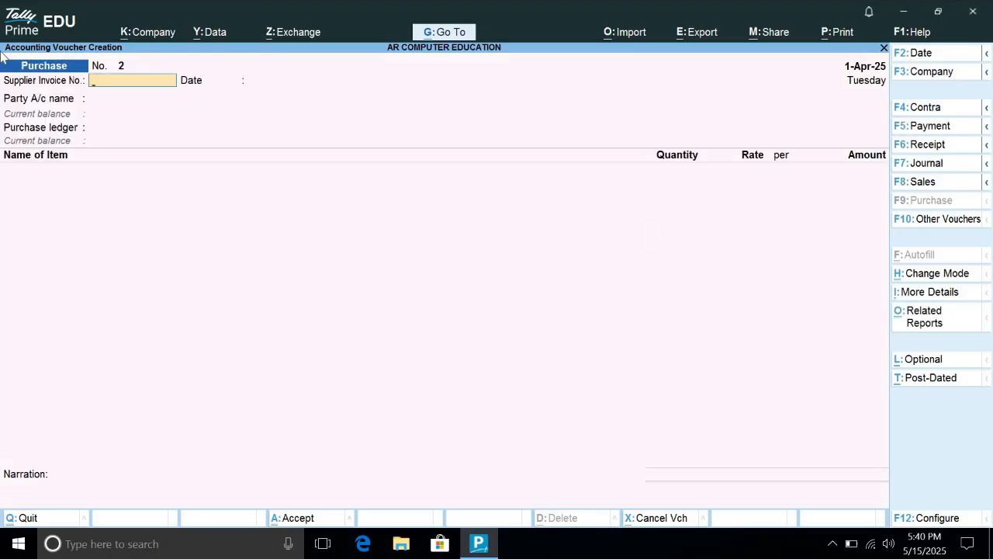
- Leave the supplier invoice number and date blank and set the party account to Kalpana Automobiles
{"action": "key", "text": "Return"}
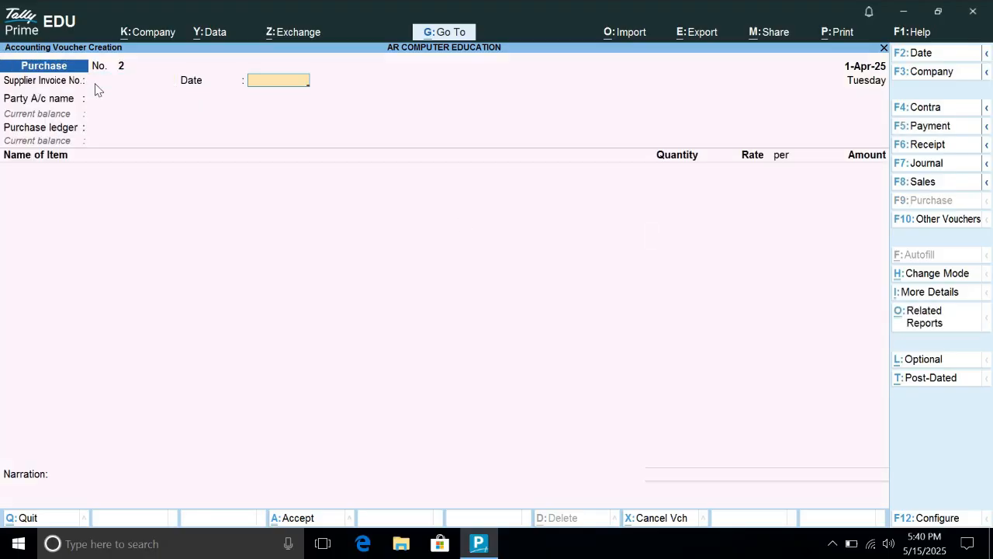
{"action": "key", "text": "Return"}
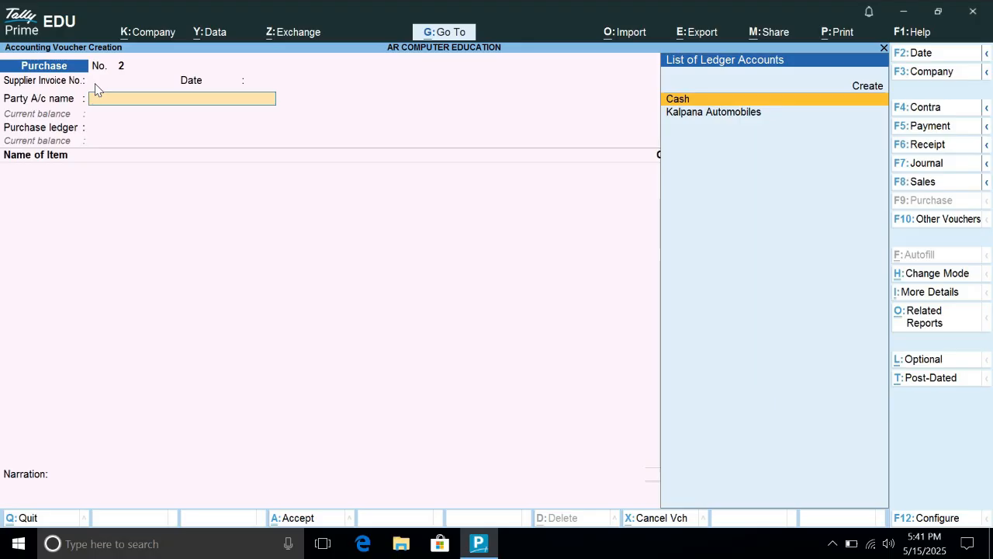
{"action": "key", "text": "Down"}
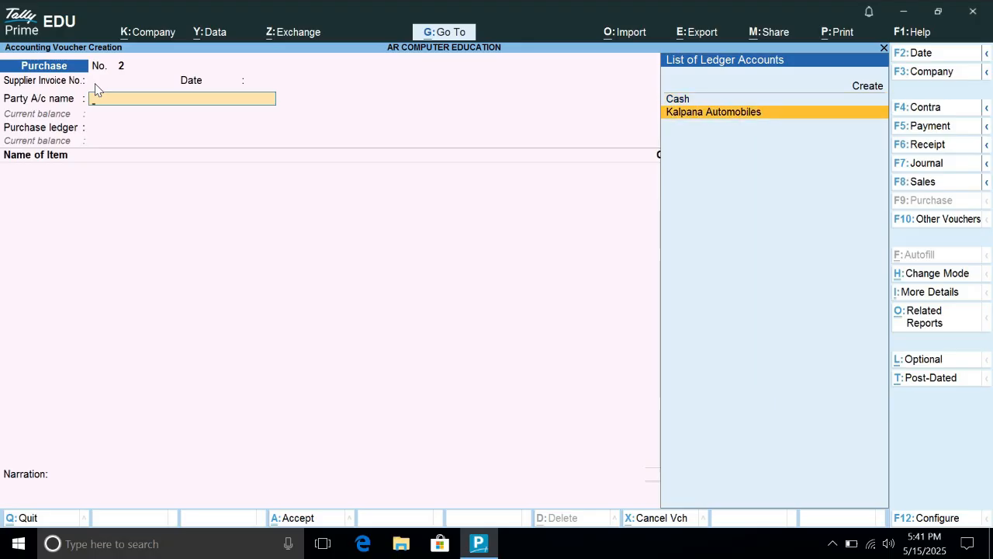
{"action": "key", "text": "Return"}
{"action": "key", "text": "Return"}
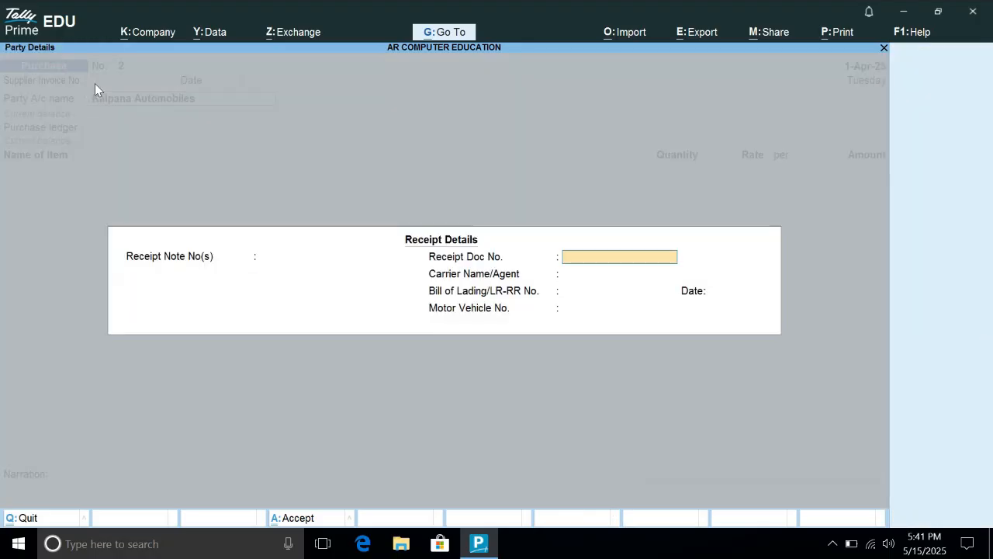
- Leave the receipt details blank and accept the default party details for Kalpana Automobiles
{"action": "key", "text": "Return"}
{"action": "key", "text": "Return"}
{"action": "key", "text": "Return"}
{"action": "key", "text": "Return"}
{"action": "key", "text": "Return"}
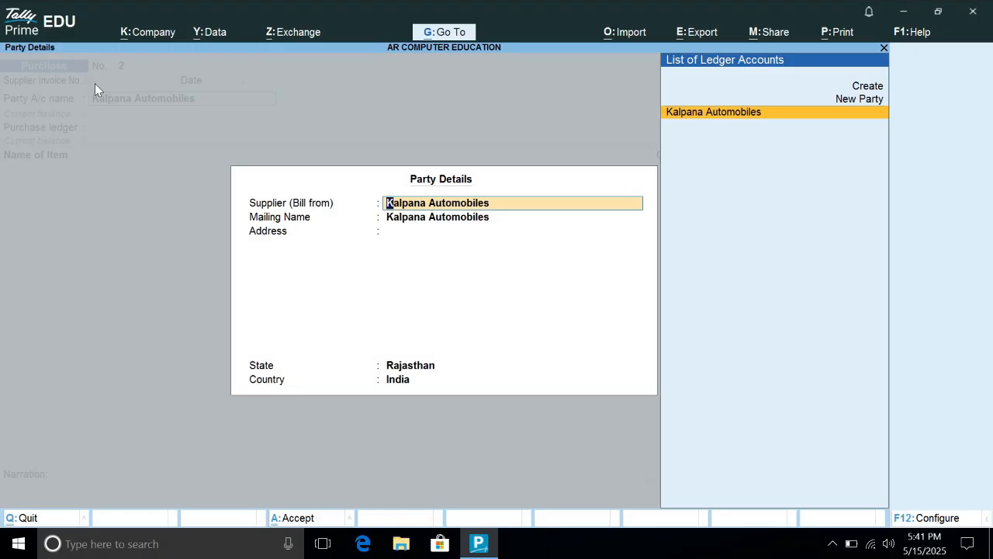
{"action": "key", "text": "Return"}
{"action": "key", "text": "Return"}
{"action": "key", "text": "Return"}
{"action": "key", "text": "Return"}
{"action": "key", "text": "Return"}
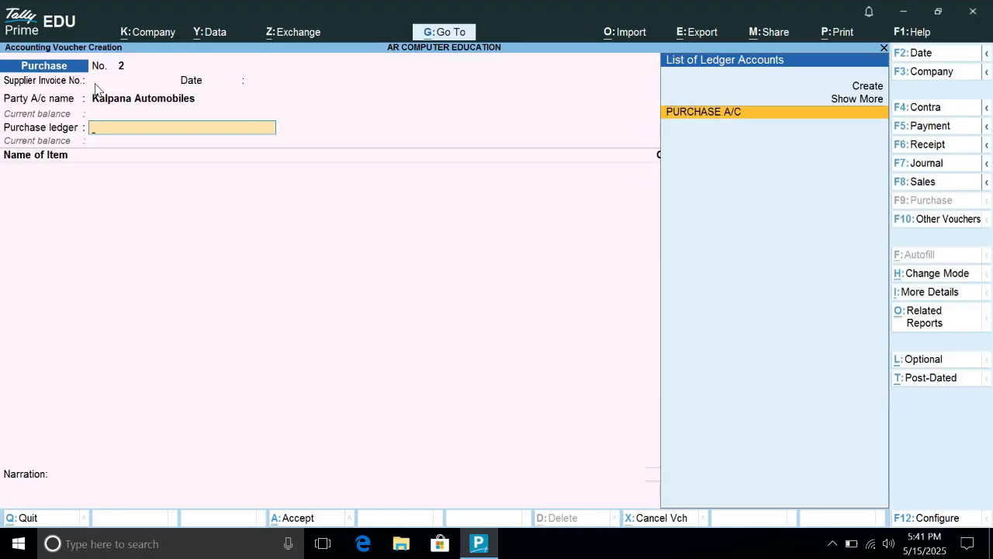
- Choose PURCHASE A/C as the purchase ledger and add 100 PCS of SAMSUNG ULTRA S24
{"action": "key", "text": "Return"}
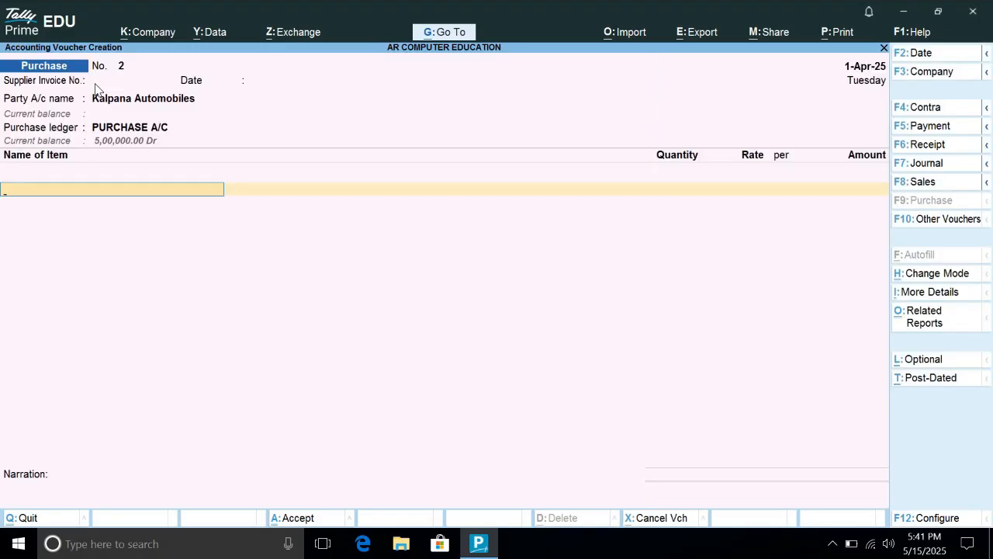
{"action": "key", "text": "space"}
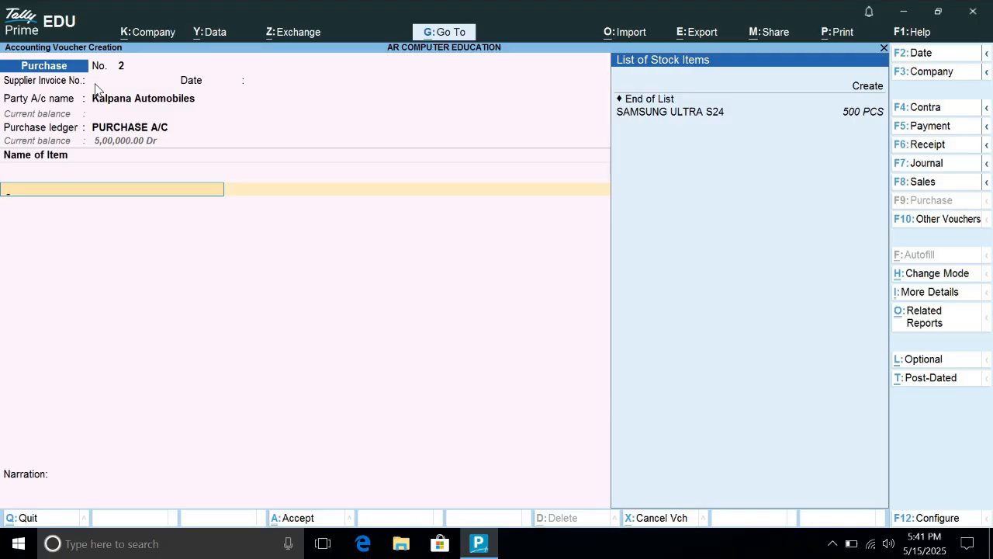
{"action": "key", "text": "Down"}
{"action": "key", "text": "Down"}
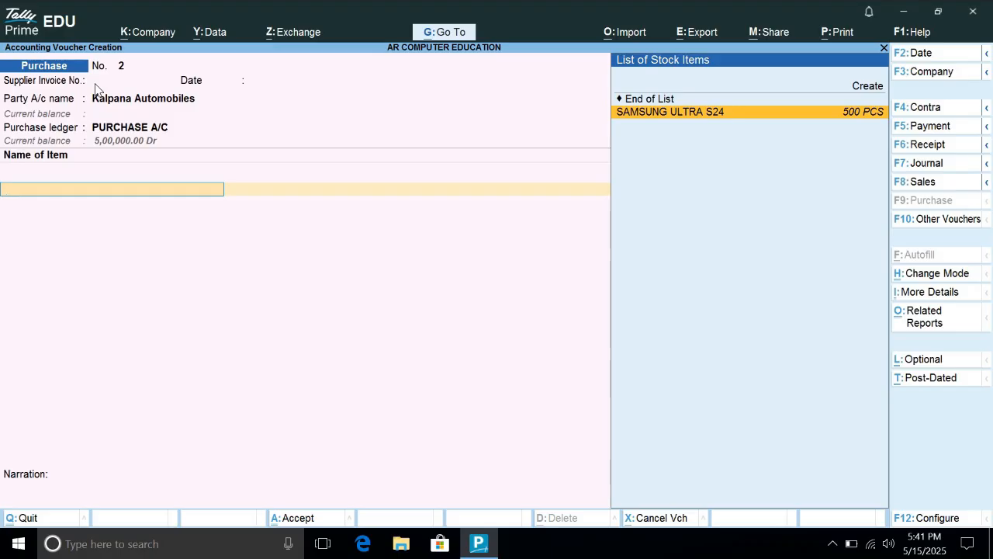
{"action": "key", "text": "Return"}
{"action": "type", "text": "1"}
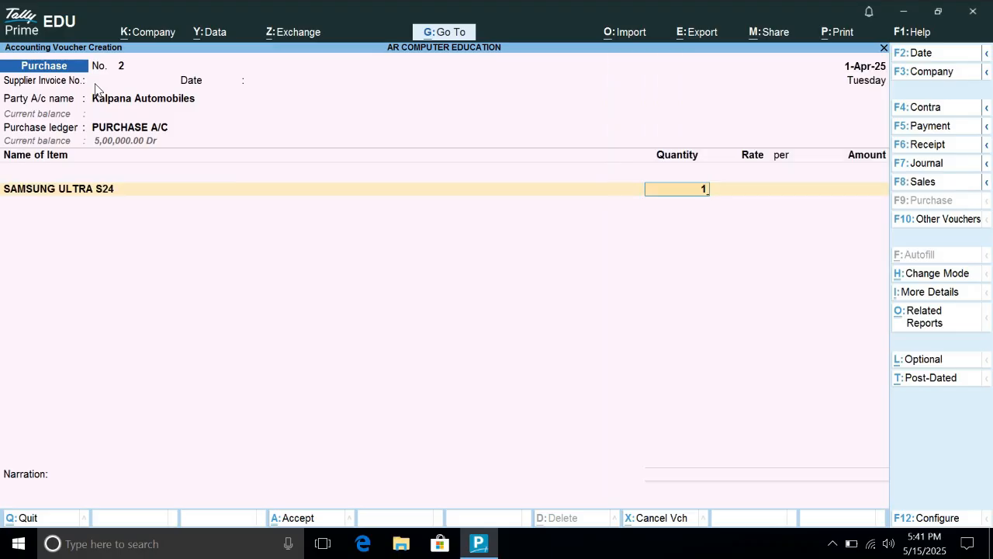
{"action": "type", "text": "00"}
{"action": "key", "text": "Return"}
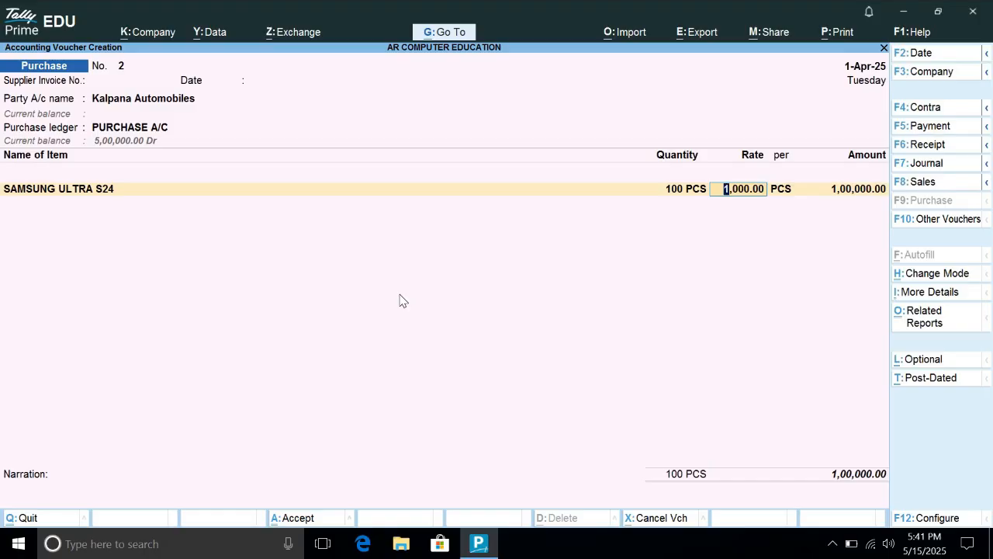
- Check the Use default Bill-wise details for Bill Allocation option in the voucher configuration, leaving it at No
{"action": "key", "text": "F12"}
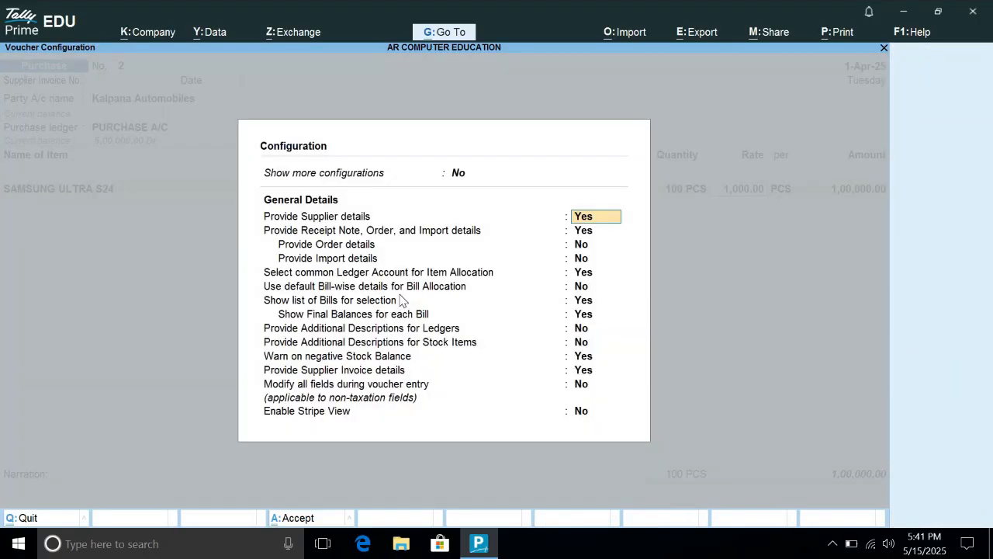
{"action": "key", "text": "Down"}
{"action": "key", "text": "Down"}
{"action": "key", "text": "Down"}
{"action": "key", "text": "Down"}
{"action": "key", "text": "Down"}
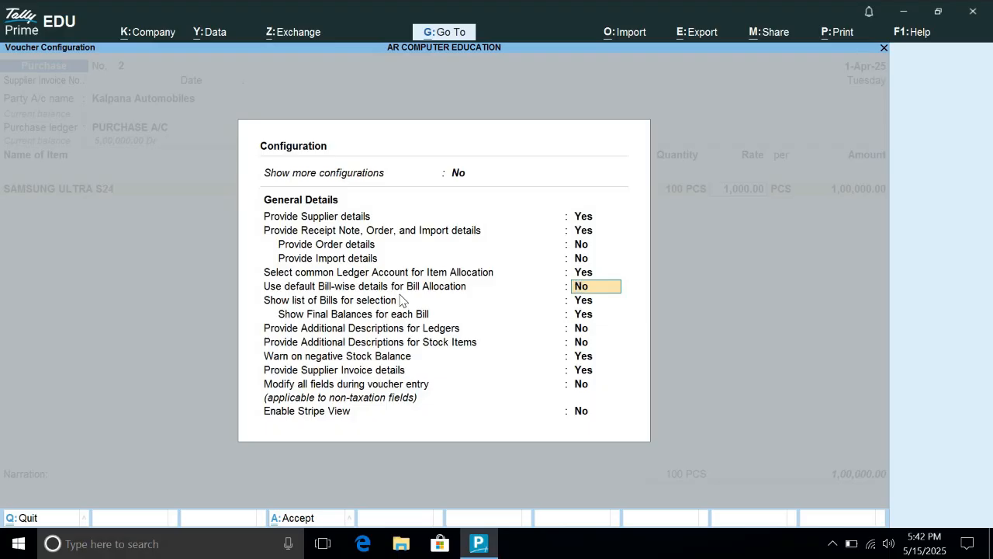
{"action": "key", "text": "ctrl"}
{"action": "key", "text": "ctrl+a"}
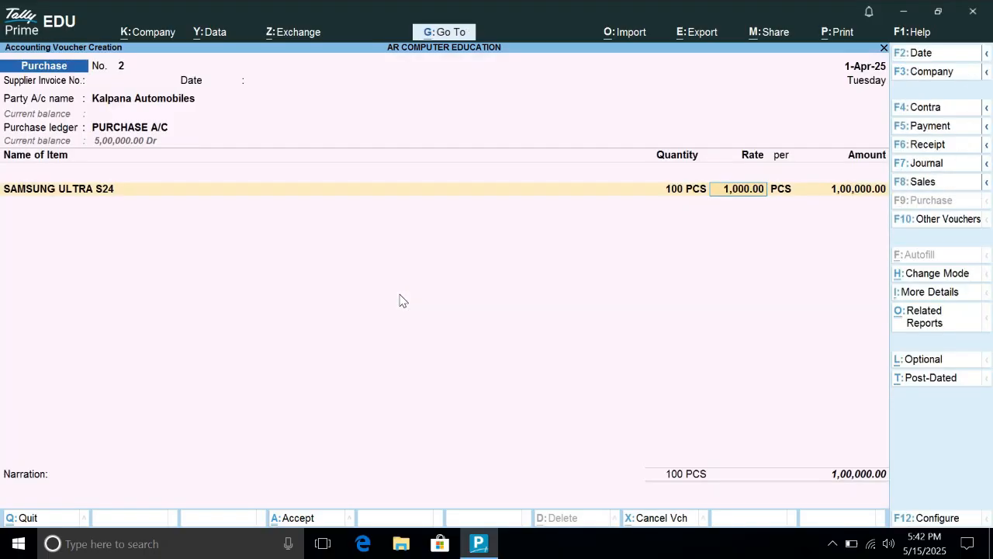
- Accept the item rate of 1,000.00 and allocate 1,00,000.00 Cr to New Ref 2 with 5 credit days
{"action": "key", "text": "Return"}
{"action": "key", "text": "Return"}
{"action": "key", "text": "Return"}
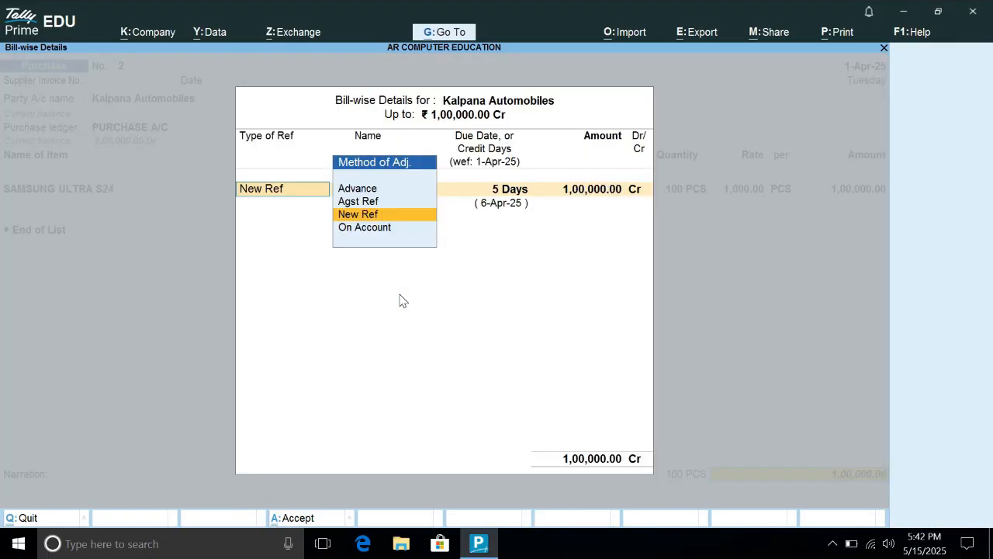
{"action": "key", "text": "Return"}
{"action": "key", "text": "Return"}
{"action": "key", "text": "Return"}
{"action": "key", "text": "Return"}
{"action": "key", "text": "Return"}
- Keep the bill's interest at 2% per Calendar Month on Credit Balances Only and save the purchase voucher
{"action": "key", "text": "Return"}
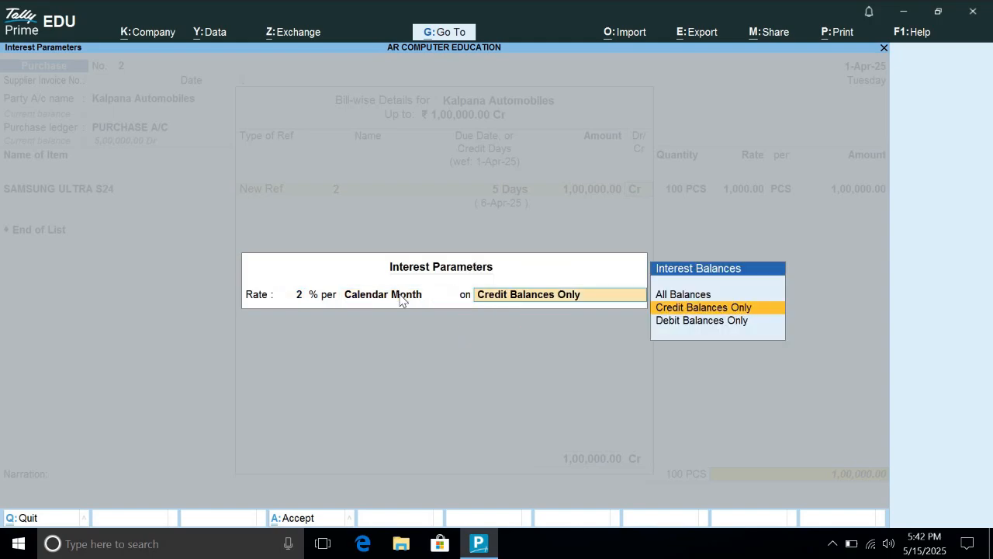
{"action": "key", "text": "Return"}
{"action": "key", "text": "Return"}
{"action": "key", "text": "Return"}
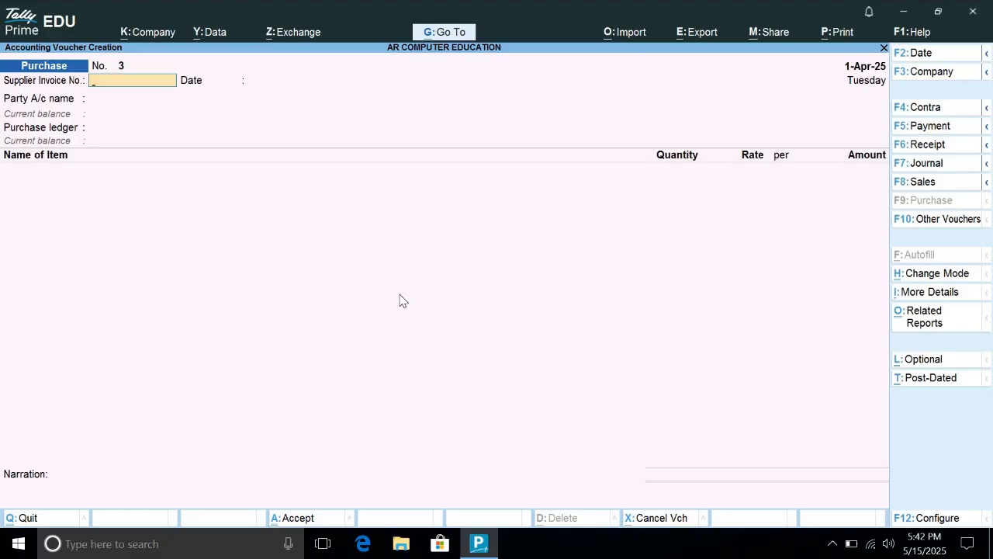
- Change the voucher date to 1-May-25 and leave voucher entry
{"action": "key", "text": "F2"}
{"action": "type", "text": "1"}
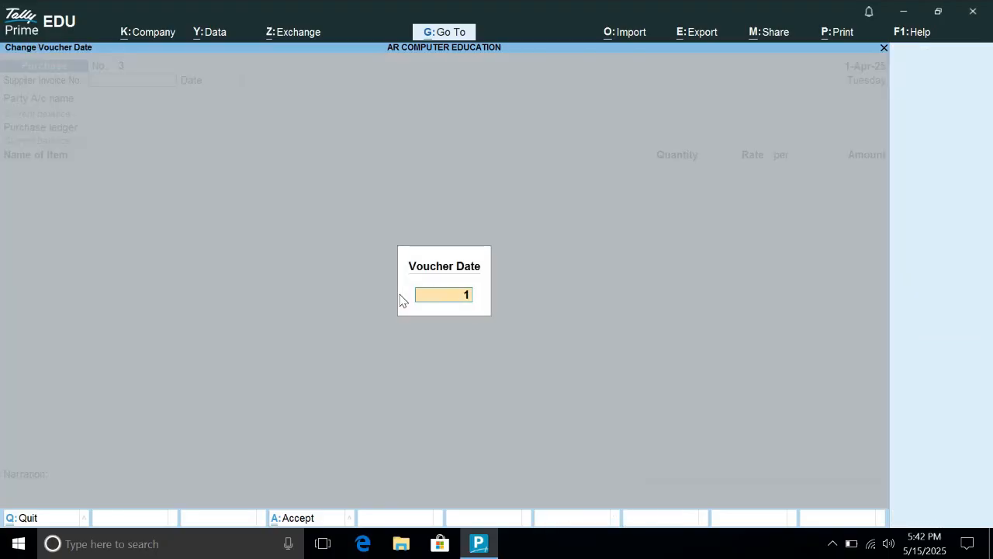
{"action": "type", "text": "\\5"}
{"action": "key", "text": "Return"}
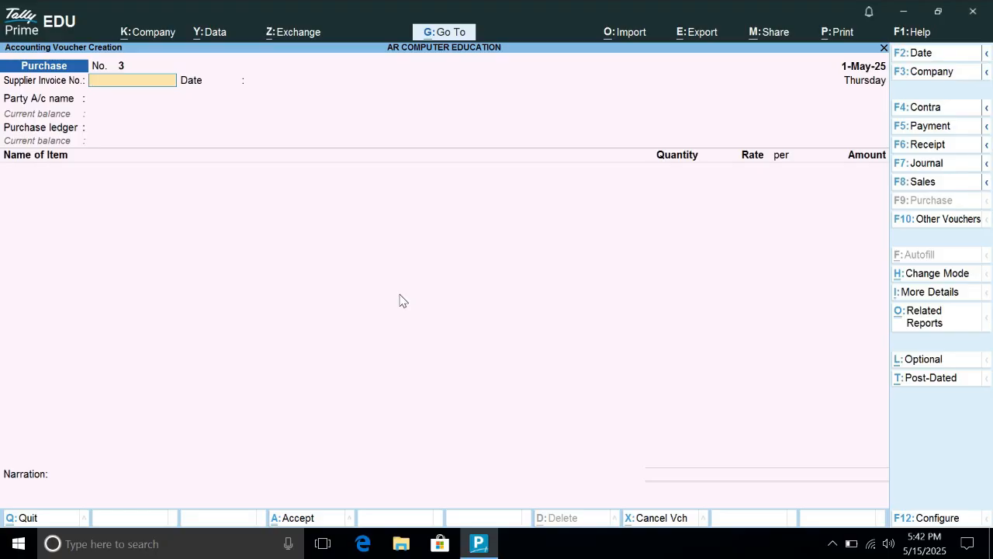
{"action": "key", "text": "Escape"}
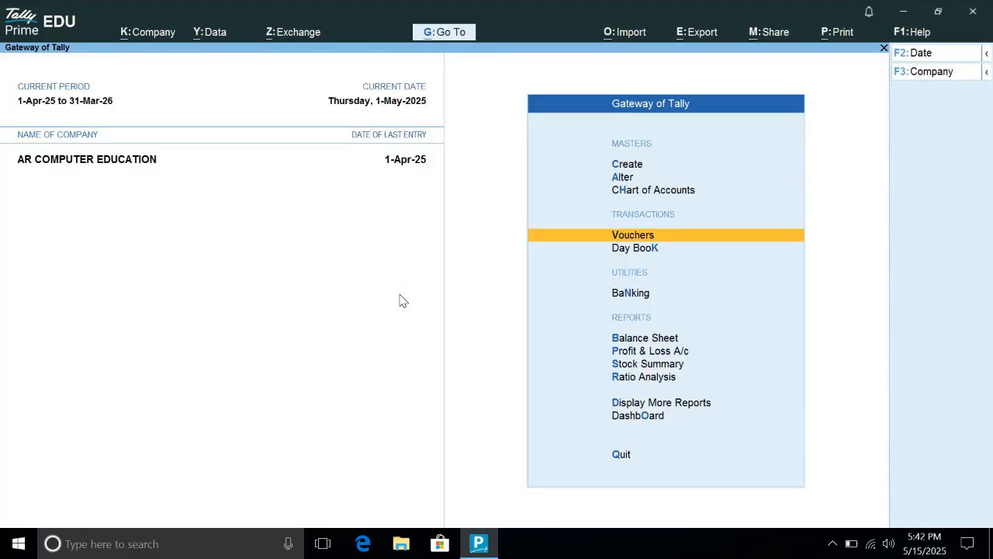
- Open the Credit Note voucher type for alteration
{"action": "key", "text": "Up"}
{"action": "key", "text": "Up"}
{"action": "key", "text": "Return"}
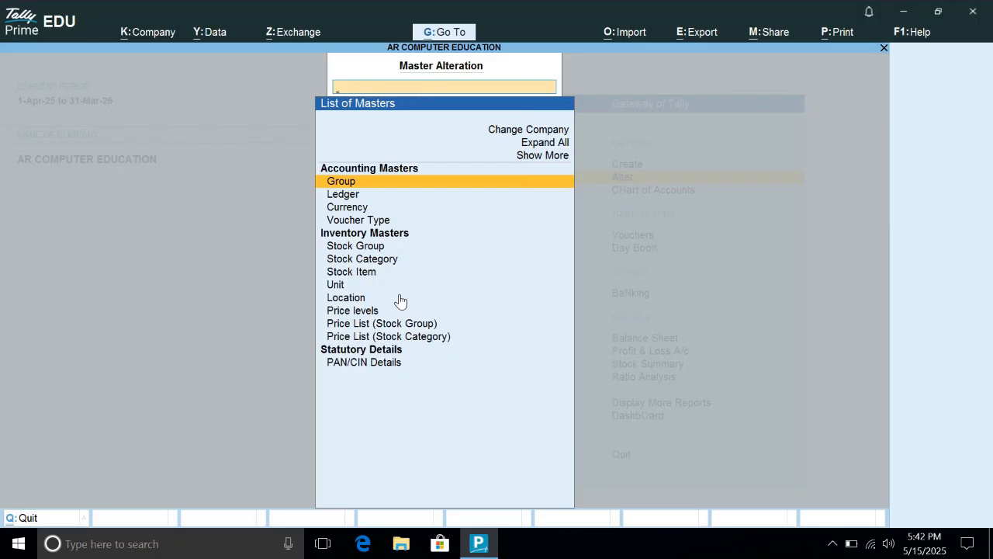
{"action": "key", "text": "Down"}
{"action": "key", "text": "Down"}
{"action": "key", "text": "Down"}
{"action": "key", "text": "Return"}
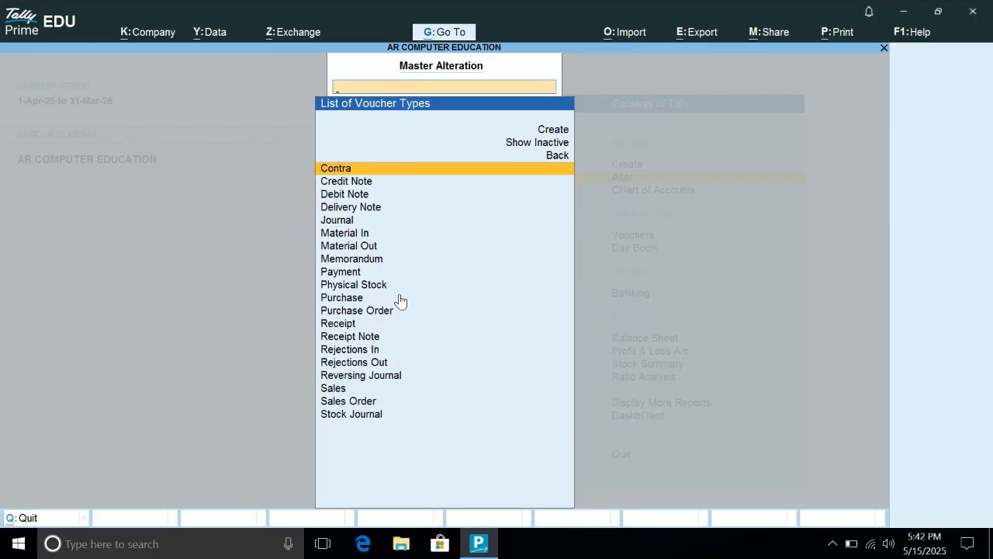
{"action": "key", "text": "Down"}
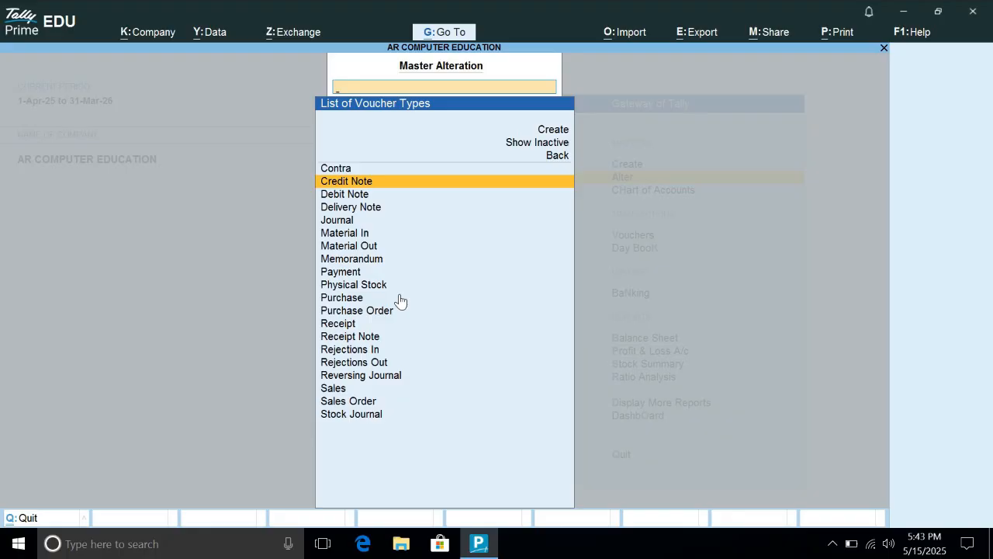
{"action": "key", "text": "Return"}
- Leave the Credit Note's general and printing settings unchanged and add a voucher class named Interest Pay
{"action": "key", "text": "Return"}
{"action": "key", "text": "Return"}
{"action": "key", "text": "Return"}
{"action": "key", "text": "Return"}
{"action": "key", "text": "Return"}
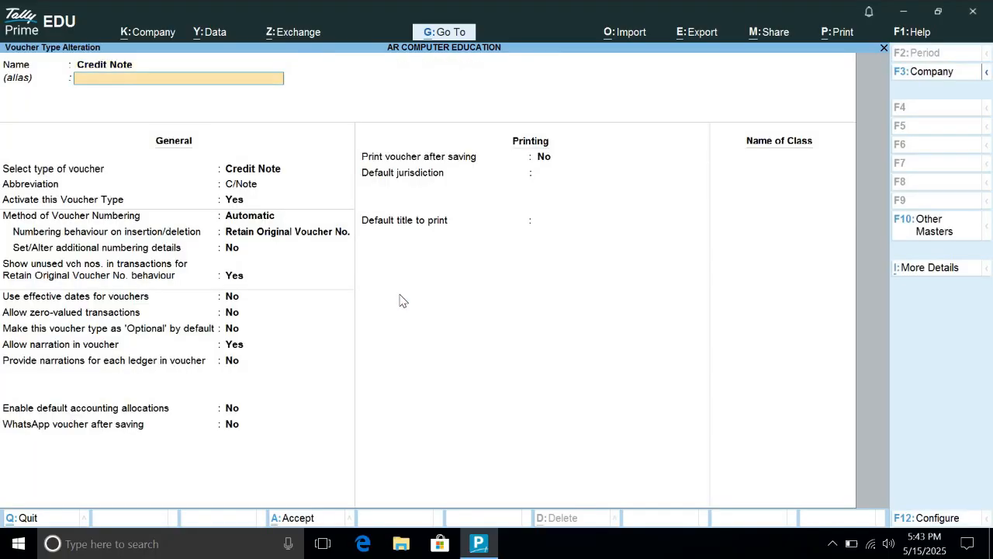
{"action": "key", "text": "Return"}
{"action": "key", "text": "Return"}
{"action": "key", "text": "Return"}
{"action": "key", "text": "Return"}
{"action": "key", "text": "Return"}
{"action": "key", "text": "Return"}
{"action": "key", "text": "Return"}
{"action": "key", "text": "Return"}
{"action": "key", "text": "Return"}
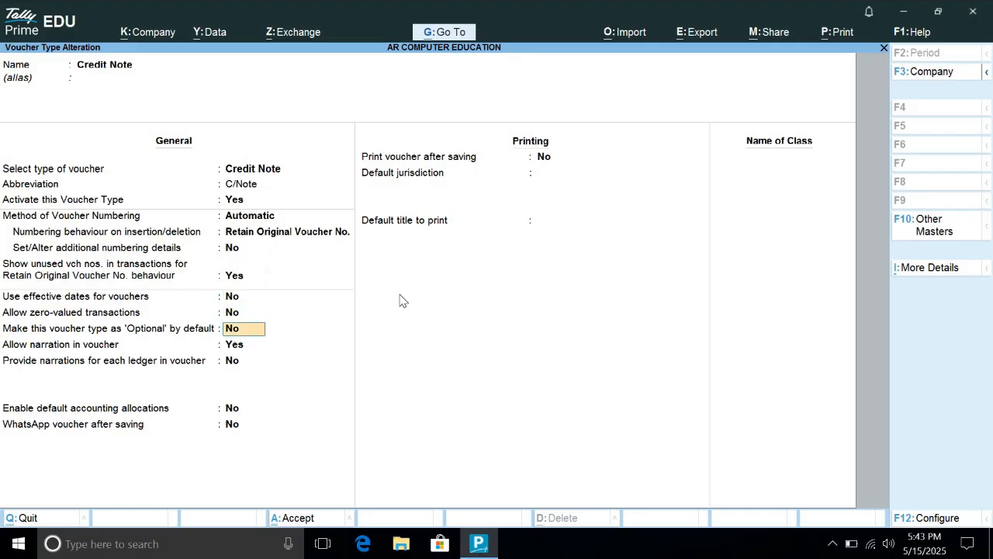
{"action": "key", "text": "Return"}
{"action": "key", "text": "Return"}
{"action": "key", "text": "Return"}
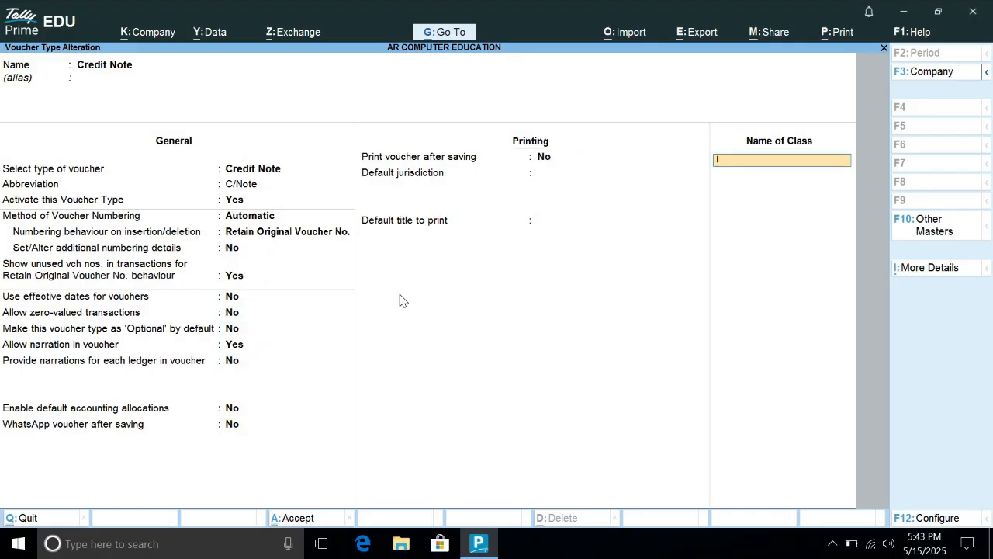
{"action": "type", "text": "Interest Pay"}
{"action": "key", "text": "Return"}
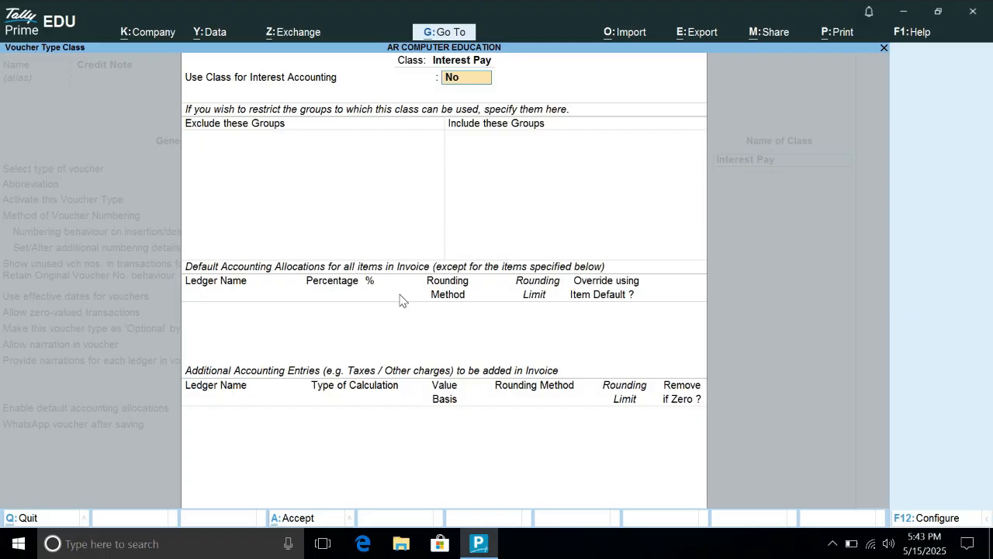
- Set interest accounting and compound interest treatment to Yes for the Interest Pay class, and save the Credit Note voucher type
{"action": "type", "text": "y"}
{"action": "key", "text": "Return"}
{"action": "type", "text": "y"}
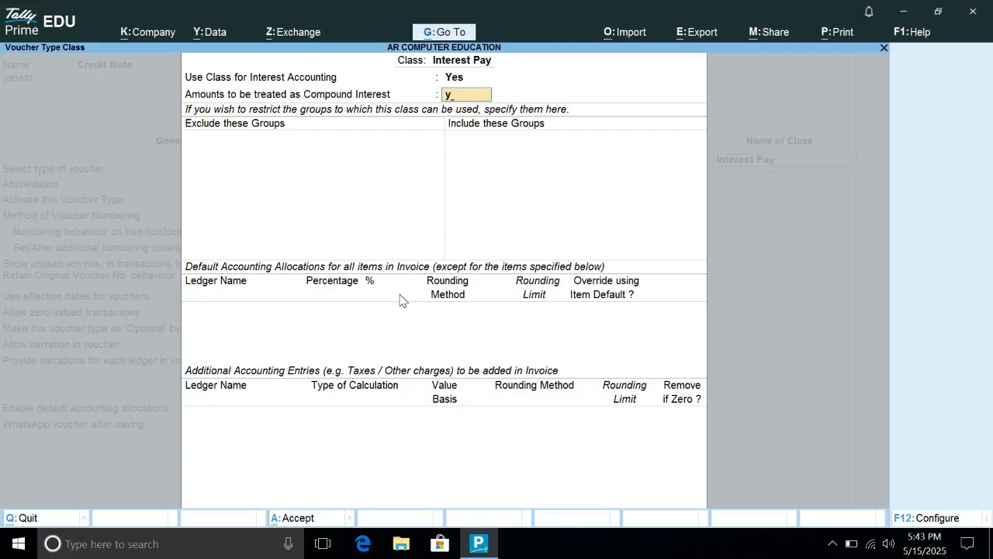
{"action": "key", "text": "ctrl+a"}
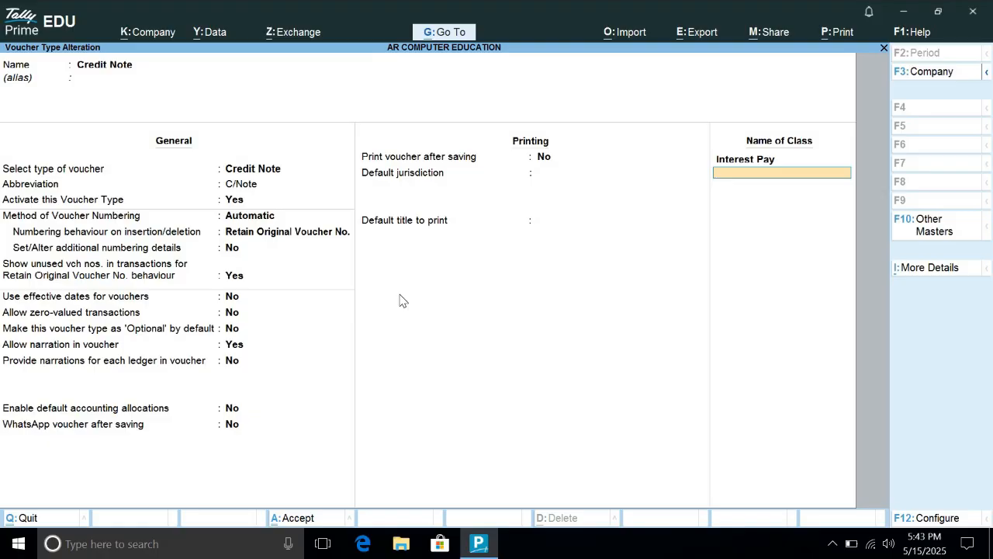
{"action": "key", "text": "Return"}
{"action": "key", "text": "y"}
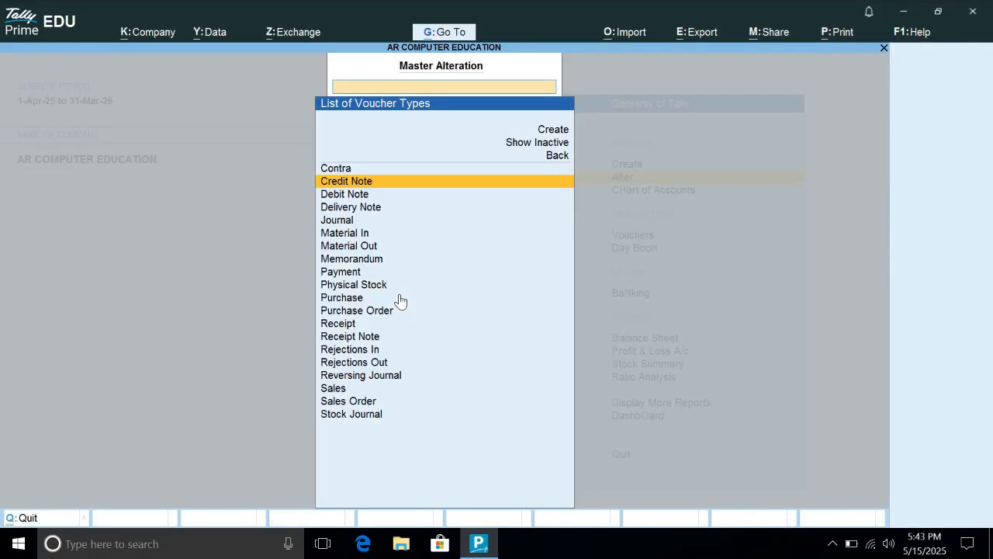
- Leave master alteration, open voucher entry and start a Credit Note with the Interest Pay voucher class
{"action": "key", "text": "Escape"}
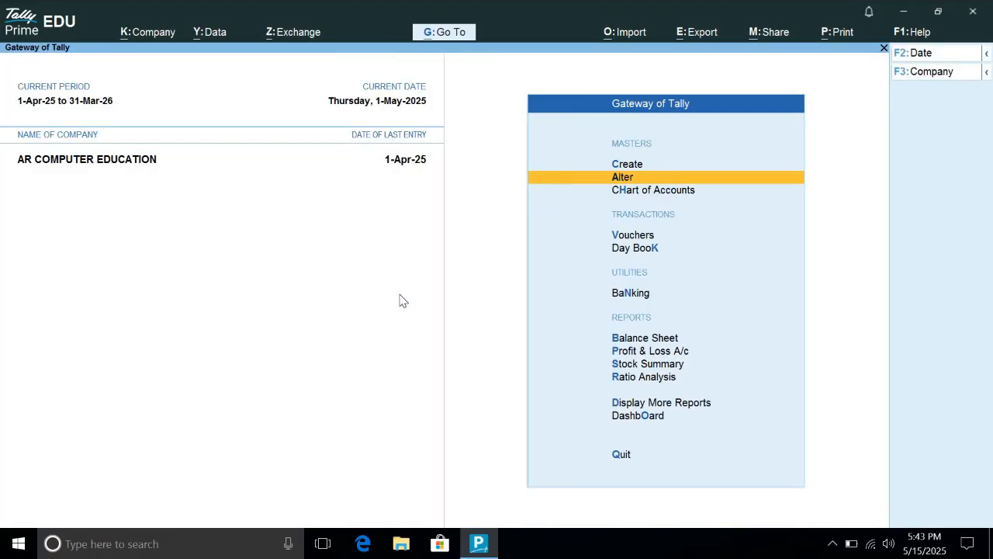
{"action": "key", "text": "Down"}
{"action": "key", "text": "Down"}
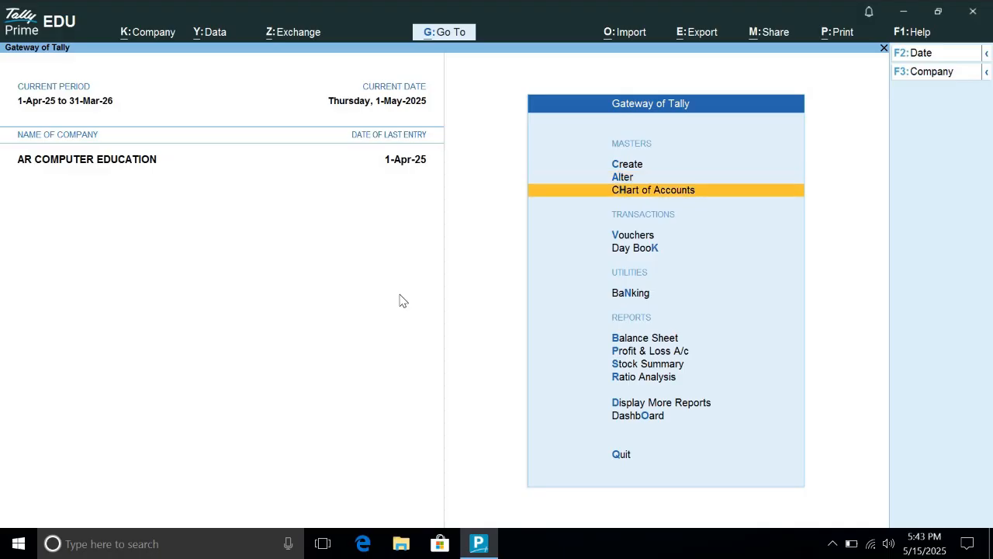
{"action": "key", "text": "Return"}
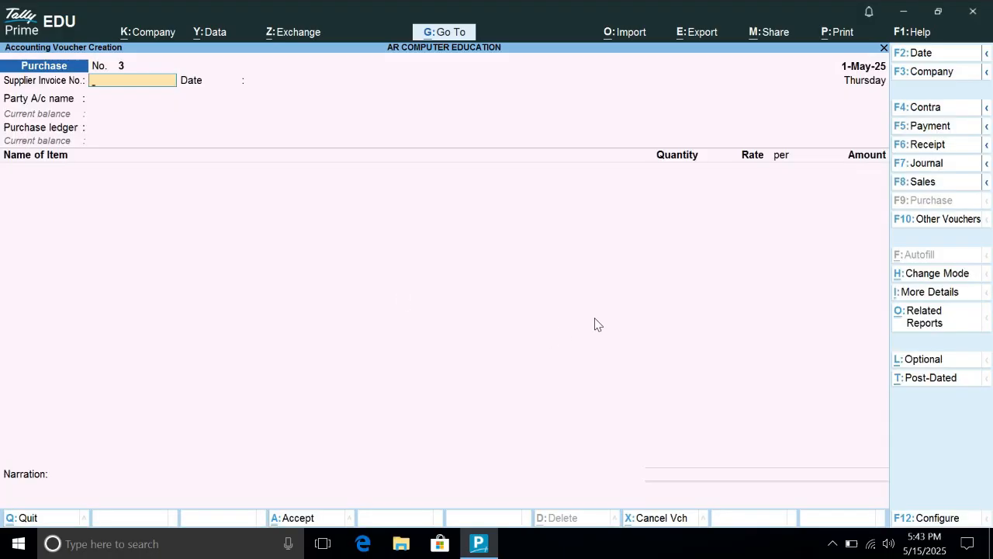
{"action": "left_click", "coordinate": [933, 219]}
{"action": "key", "text": "Up"}
{"action": "key", "text": "Up"}
{"action": "key", "text": "Up"}
{"action": "key", "text": "Up"}
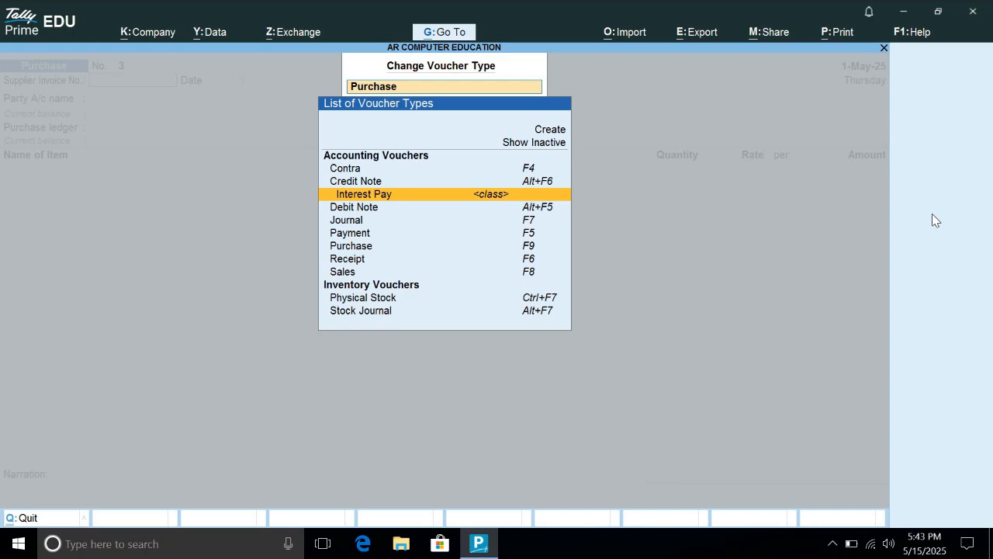
{"action": "key", "text": "Return"}
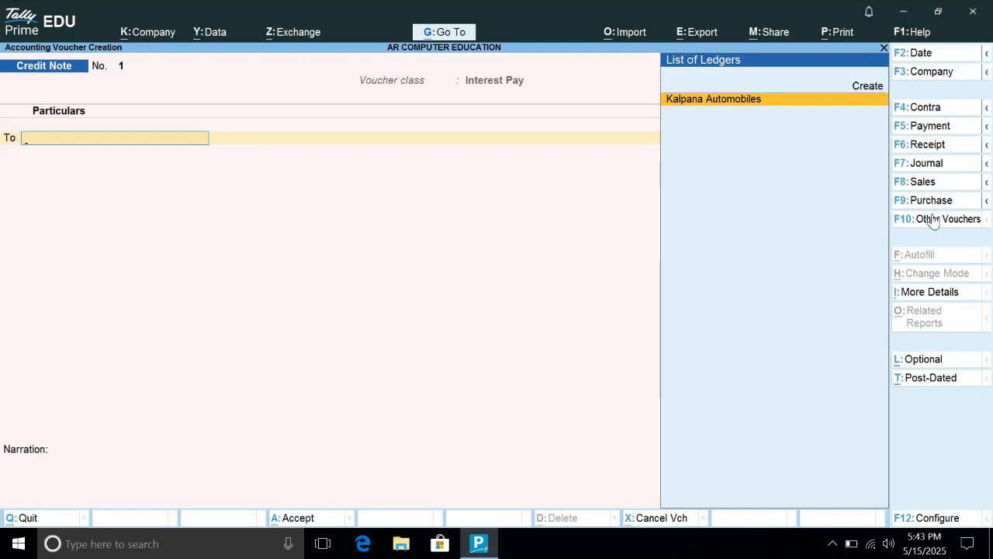
- Credit Kalpana Automobiles with the 1,666.67 interest on bill 2, keeping the default party details, and debit the same amount to Interest Pay
{"action": "key", "text": "Return"}
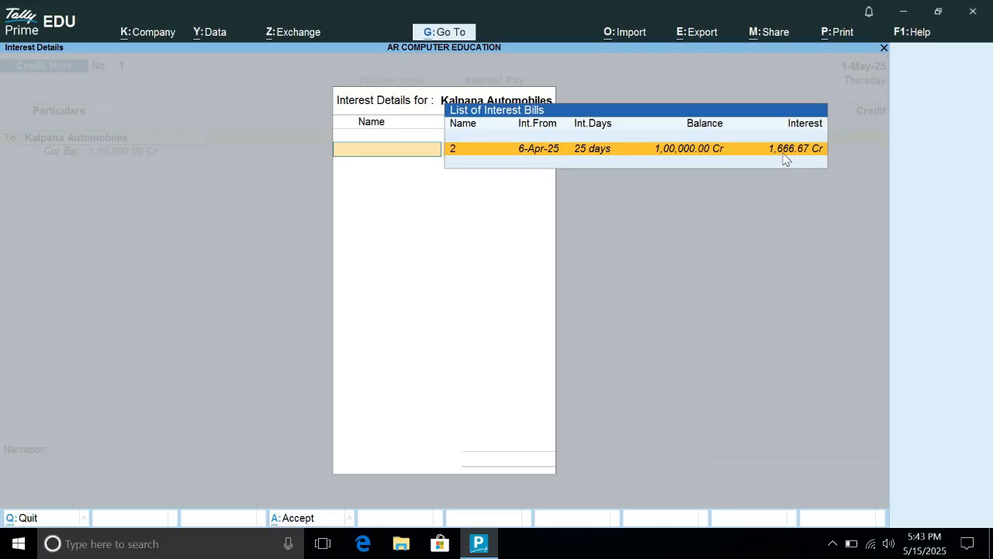
{"action": "key", "text": "Return"}
{"action": "key", "text": "Return"}
{"action": "key", "text": "Return"}
{"action": "key", "text": "Return"}
{"action": "key", "text": "Return"}
{"action": "key", "text": "Return"}
{"action": "key", "text": "Return"}
{"action": "key", "text": "Return"}
{"action": "key", "text": "Return"}
{"action": "key", "text": "Return"}
{"action": "key", "text": "Return"}
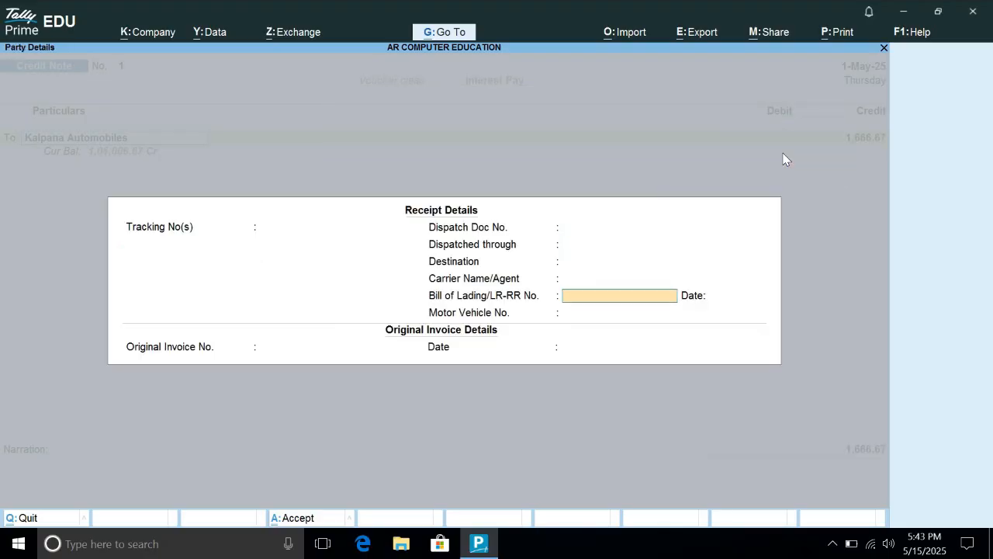
{"action": "key", "text": "Return"}
{"action": "key", "text": "Return"}
{"action": "key", "text": "Return"}
{"action": "key", "text": "Return"}
{"action": "key", "text": "Return"}
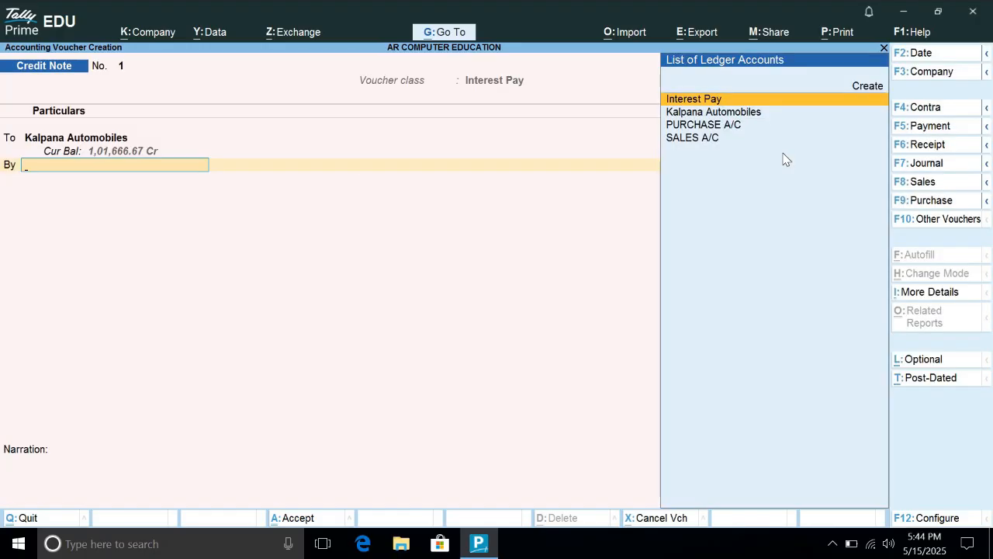
{"action": "key", "text": "Return"}
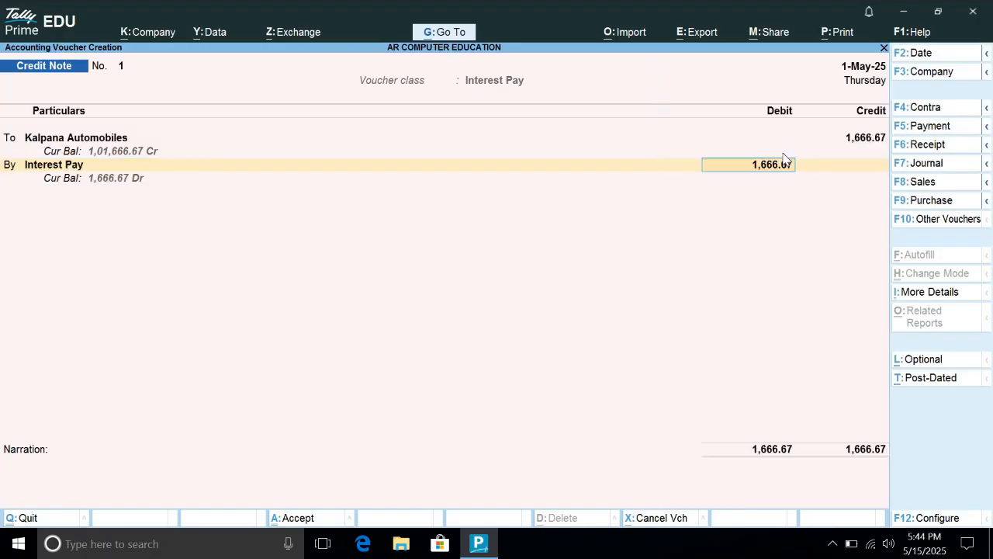
{"action": "key", "text": "Return"}
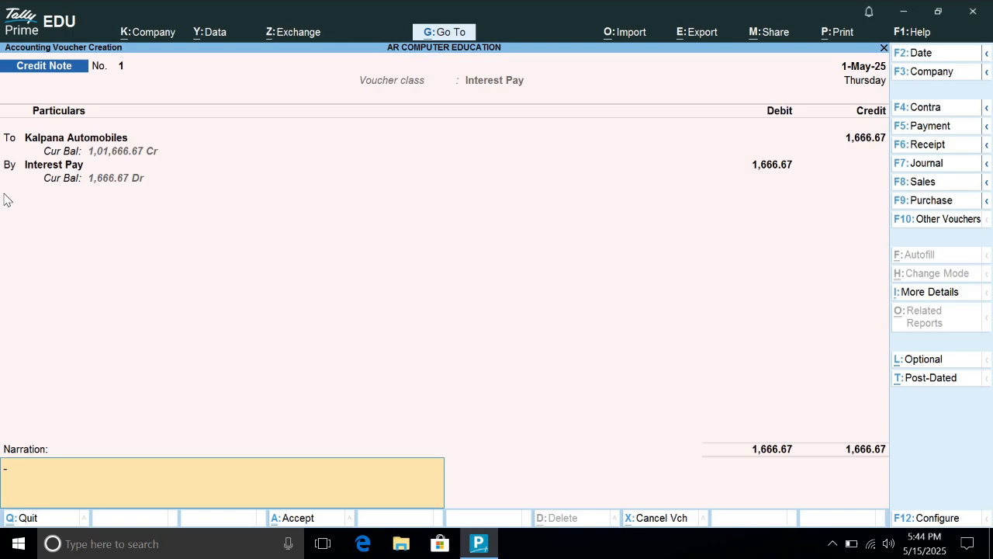
- Configure voucher entry to use Cr/Dr instead of To/By and save the Credit Note without a narration
{"action": "key", "text": "F12"}
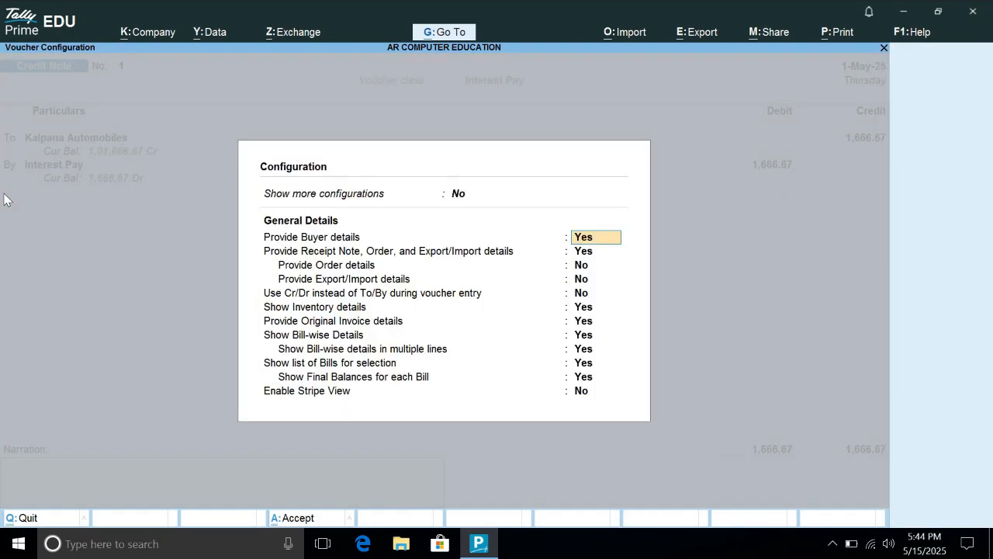
{"action": "key", "text": "Return"}
{"action": "key", "text": "Return"}
{"action": "key", "text": "Return"}
{"action": "key", "text": "Return"}
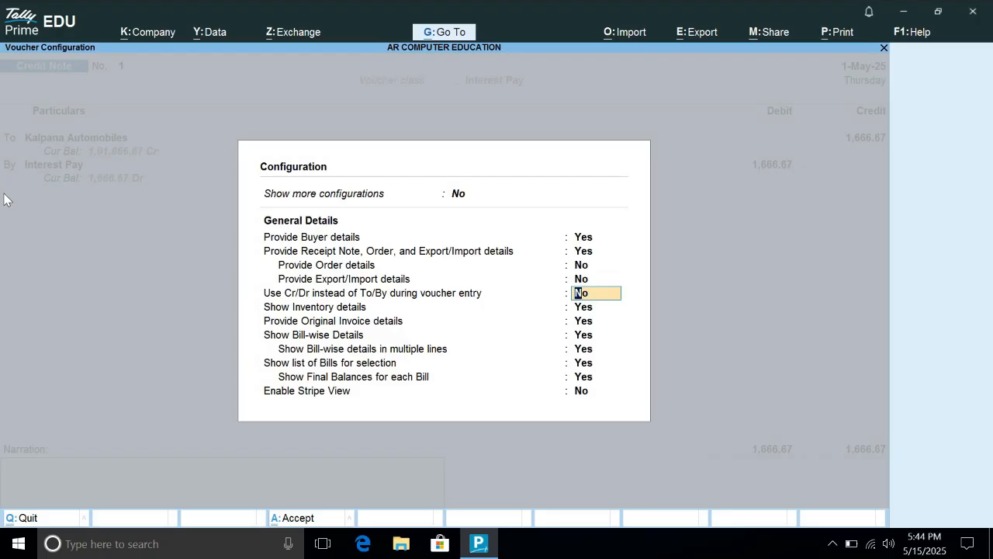
{"action": "type", "text": "y"}
{"action": "key", "text": "ctrl+a"}
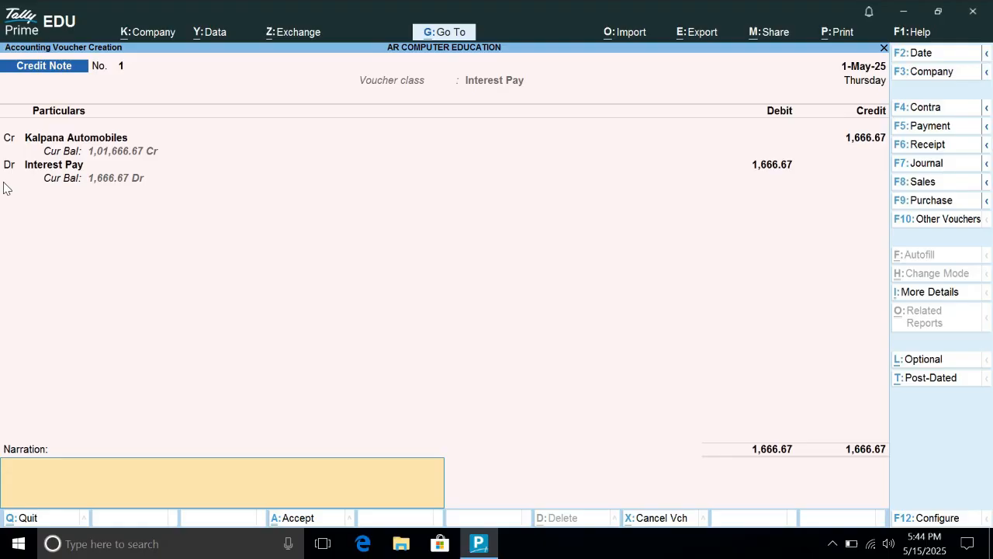
{"action": "key", "text": "Return"}
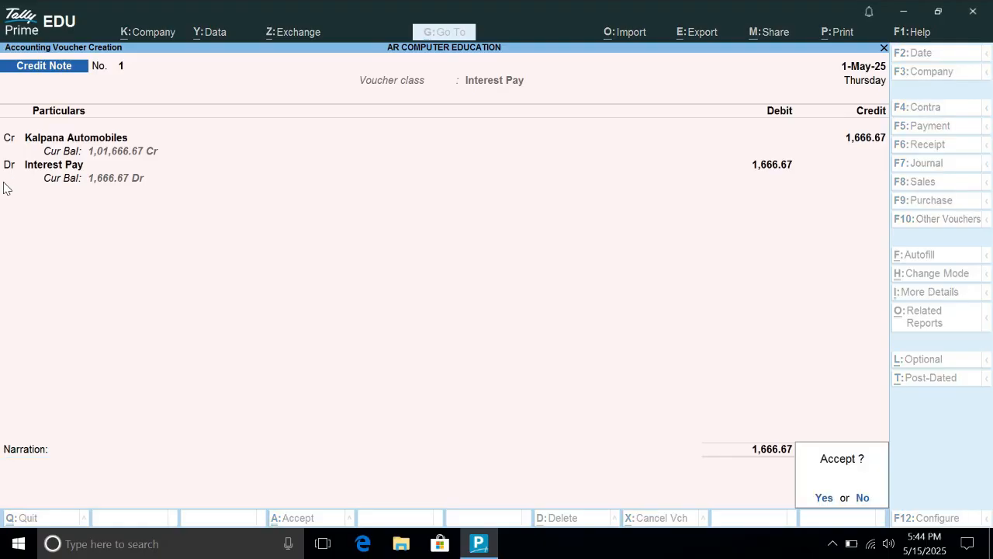
{"action": "key", "text": "Return"}
- Start a Payment voucher and change its mode to Double Entry
{"action": "key", "text": "F5"}
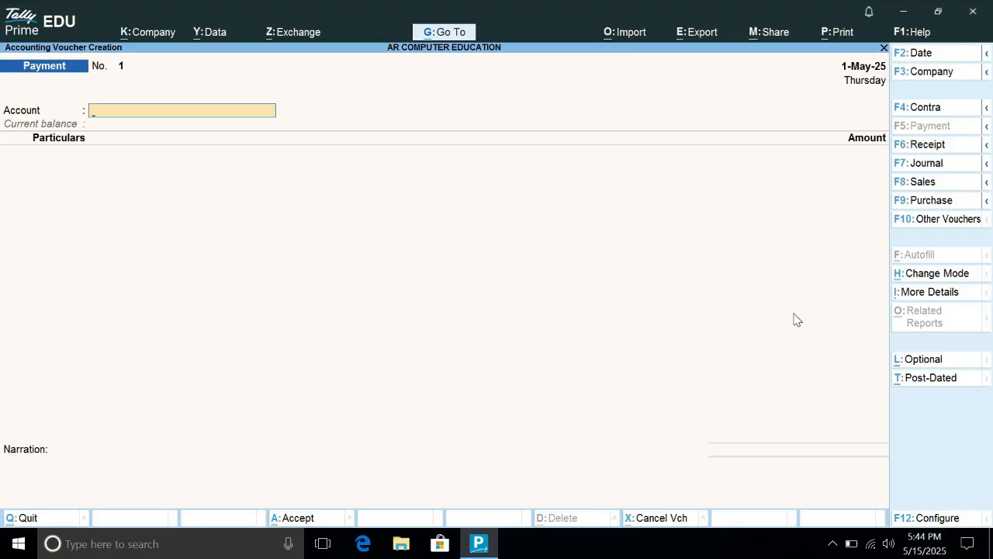
{"action": "left_click", "coordinate": [947, 278]}
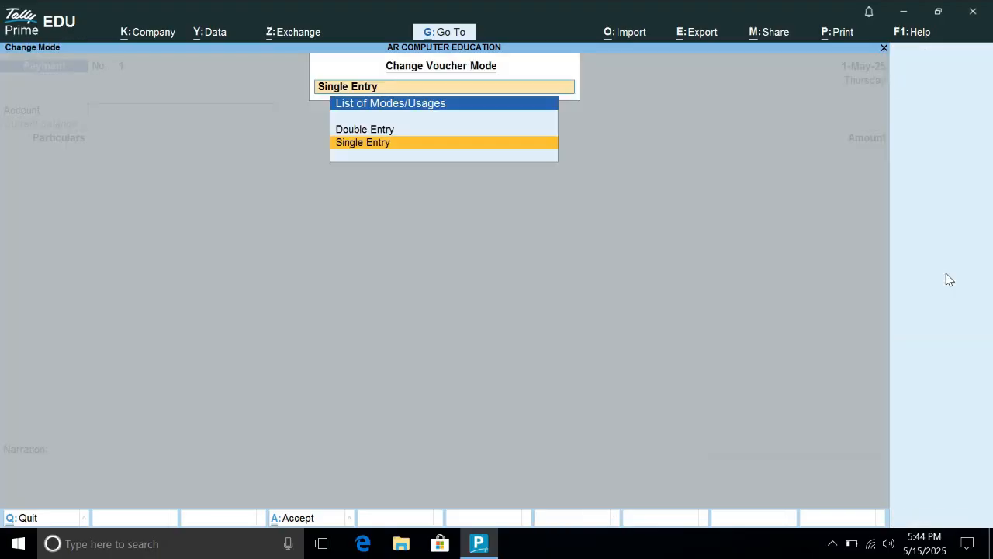
{"action": "key", "text": "Up"}
{"action": "key", "text": "Return"}
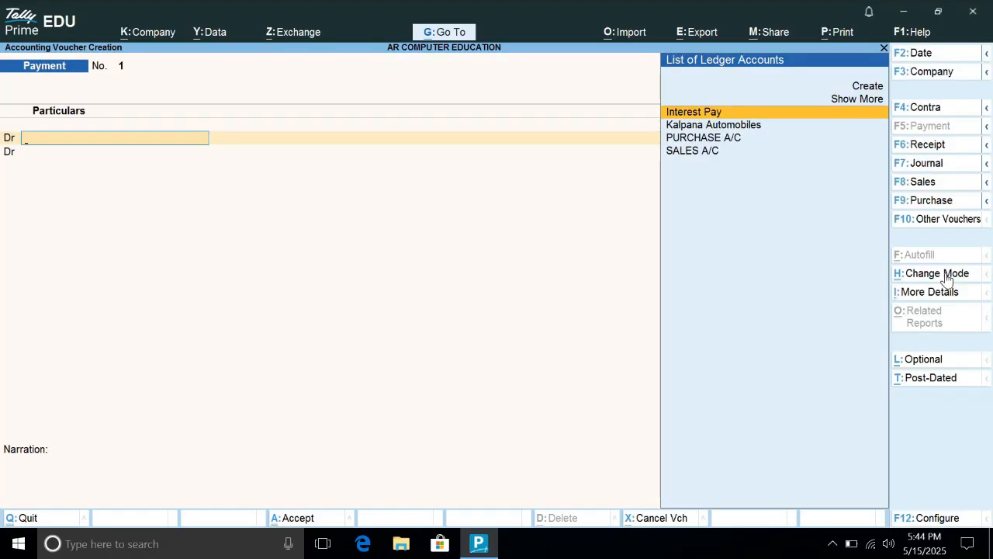
- Debit Kalpana Automobiles with 1,01,666.67 in the Payment voucher, allocated as Agst Ref to bill 2
{"action": "key", "text": "Down"}
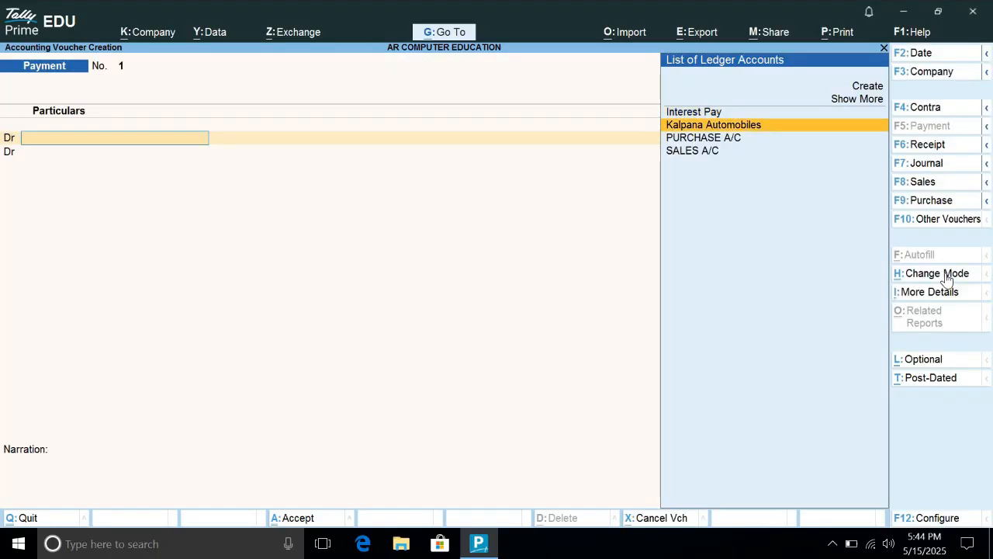
{"action": "key", "text": "Return"}
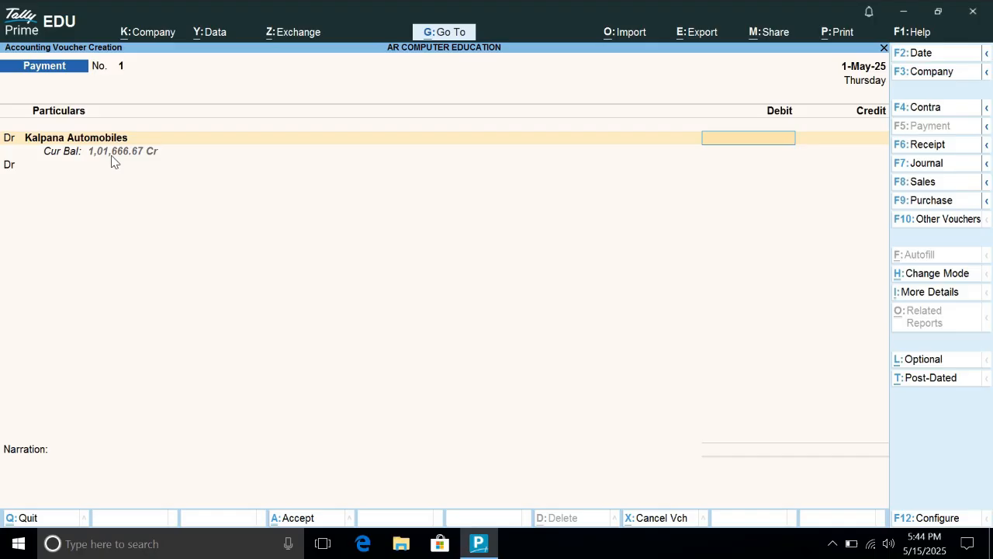
{"action": "type", "text": "01666.67"}
{"action": "key", "text": "Return"}
{"action": "key", "text": "Return"}
{"action": "key", "text": "Return"}
{"action": "key", "text": "Return"}
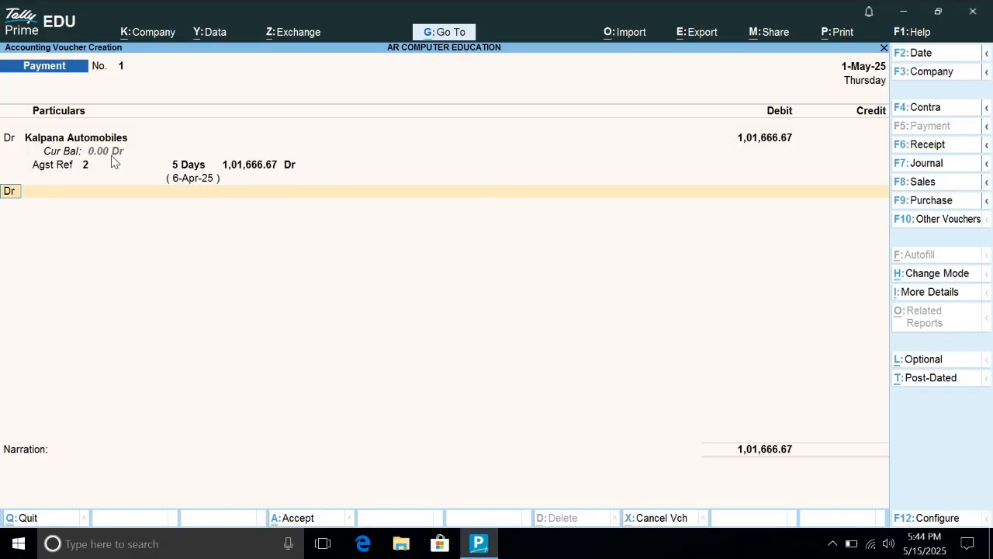
- Credit Cash with 1,01,666.67 and save the Payment voucher without a narration
{"action": "type", "text": "cr"}
{"action": "key", "text": "Return"}
{"action": "key", "text": "Return"}
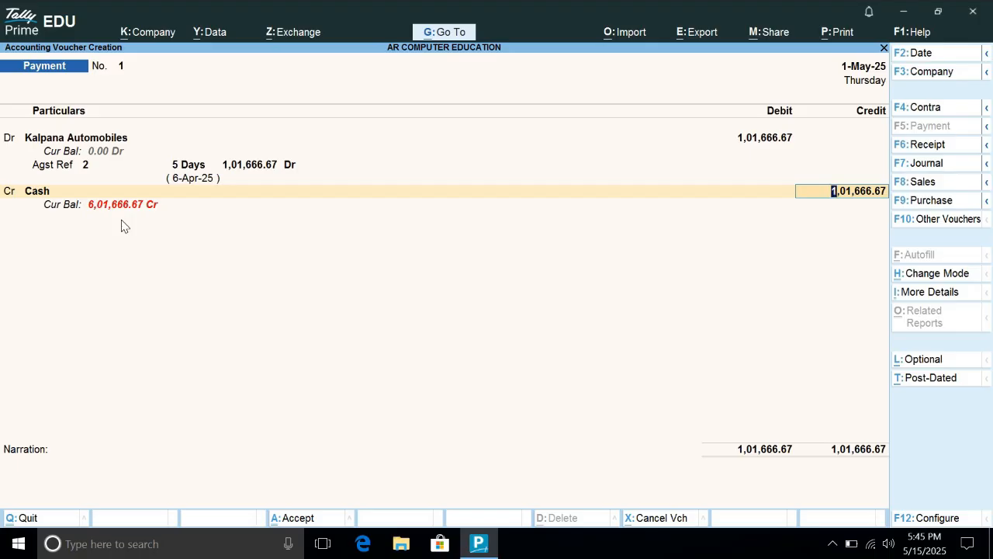
{"action": "key", "text": "Return"}
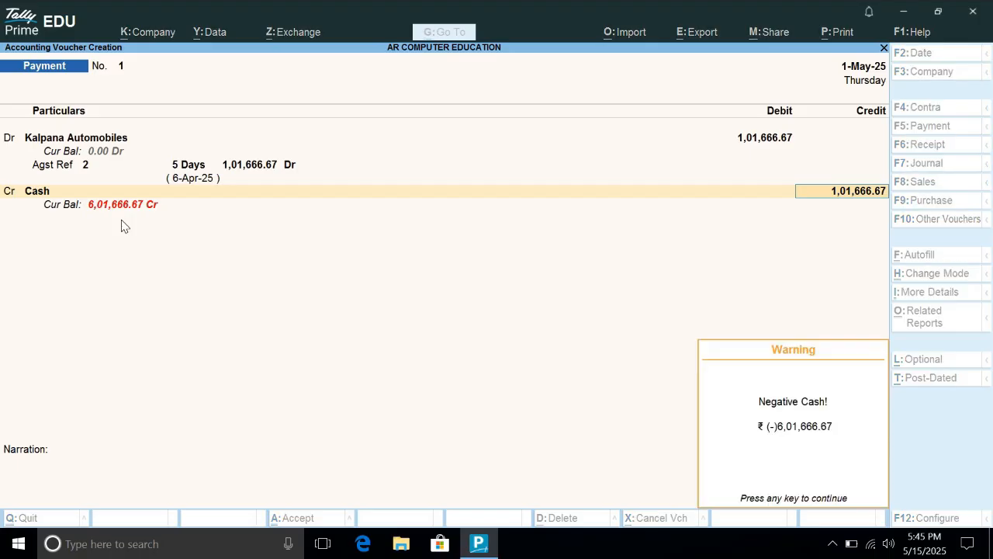
{"action": "key", "text": "Return"}
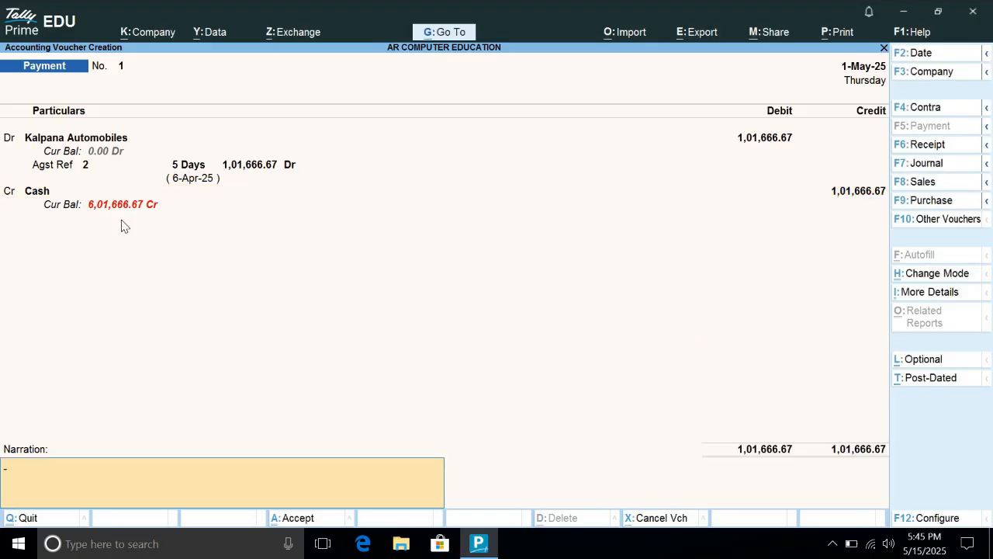
{"action": "key", "text": "Return"}
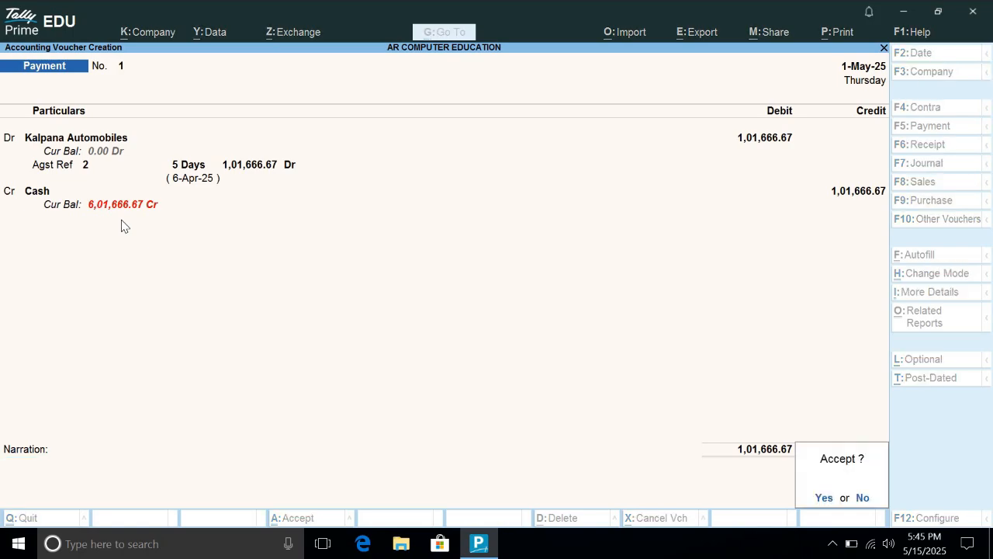
{"action": "key", "text": "Return"}
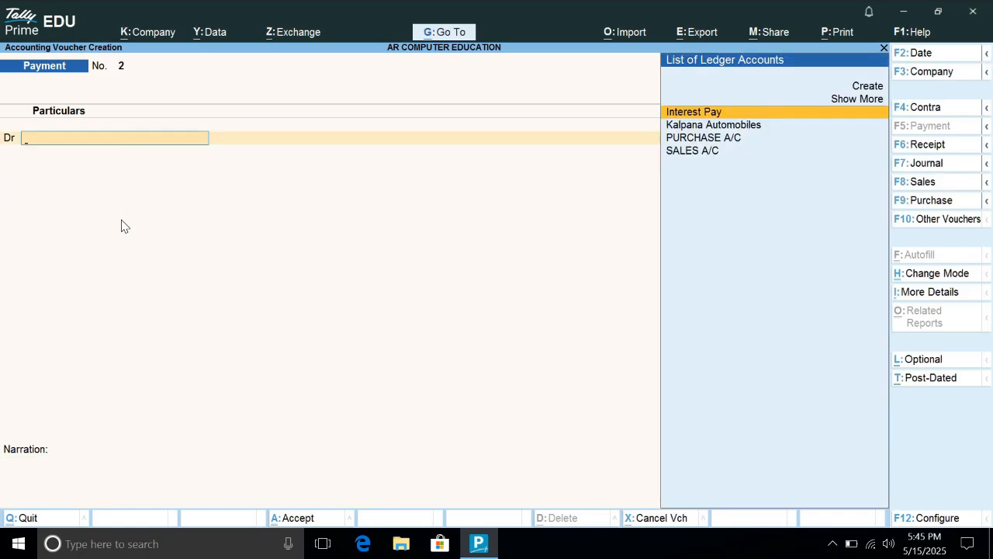
- Start a Receipt voucher and create a ledger named Capital A/c under the Capital Account group for its credit line
{"action": "key", "text": "F6"}
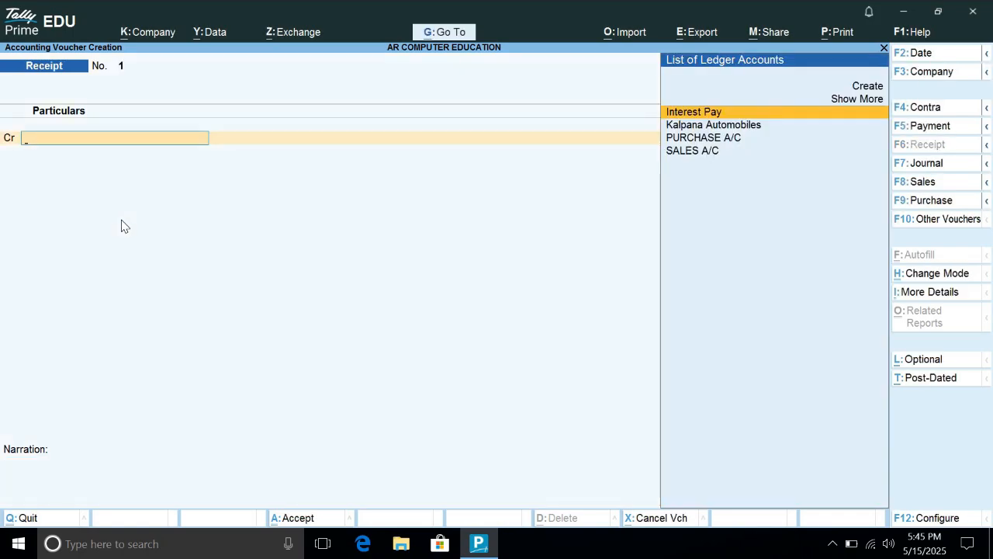
{"action": "key", "text": "alt+c"}
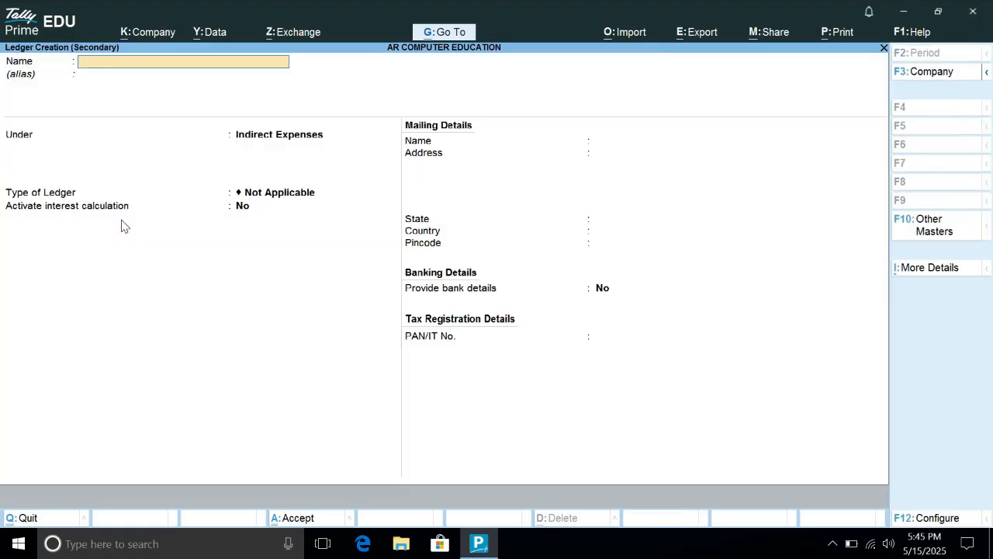
{"action": "type", "text": "Capital a/c"}
{"action": "key", "text": "Return"}
{"action": "type", "text": "Ca"}
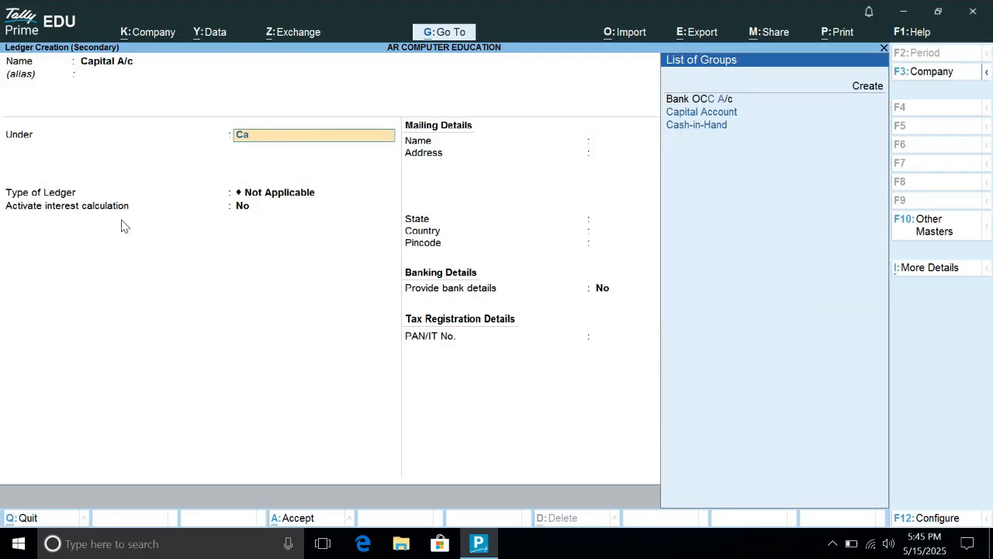
{"action": "key", "text": "Return"}
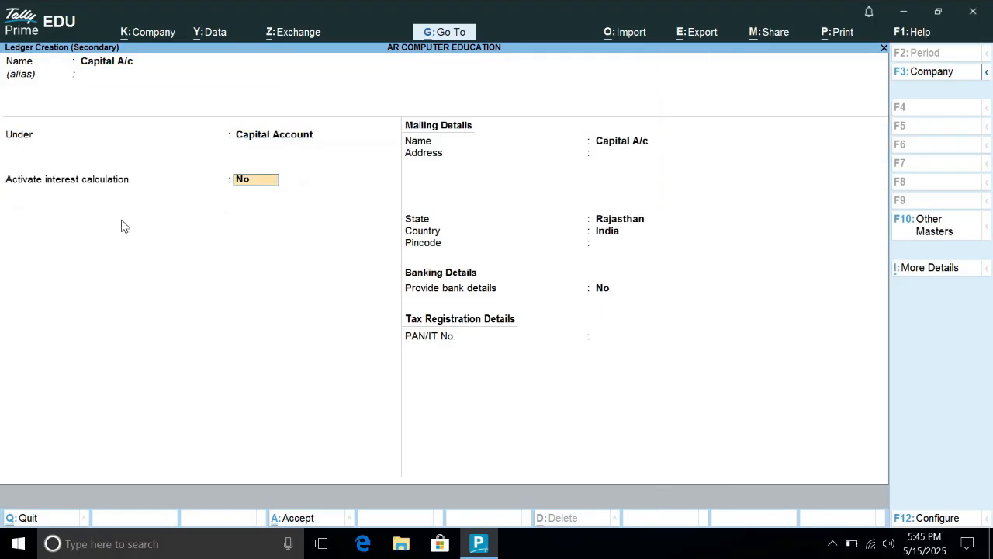
{"action": "key", "text": "ctrl+a"}
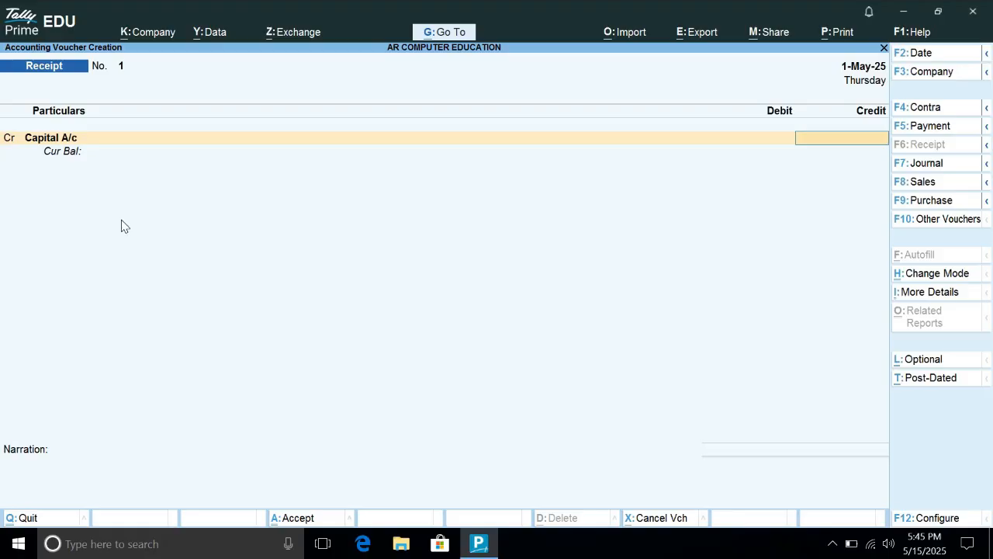
- Credit Capital A/c with 10,00,000, debit Cash with the same amount, and save the Receipt voucher without a narration
{"action": "type", "text": "1000000"}
{"action": "key", "text": "Return"}
{"action": "key", "text": "Down"}
{"action": "key", "text": "Down"}
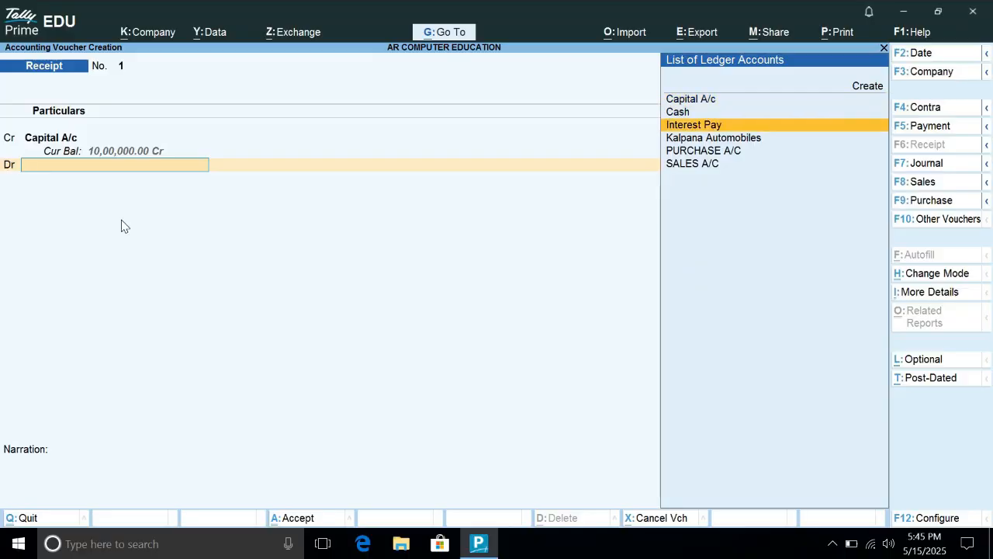
{"action": "key", "text": "Up"}
{"action": "key", "text": "Return"}
{"action": "key", "text": "Return"}
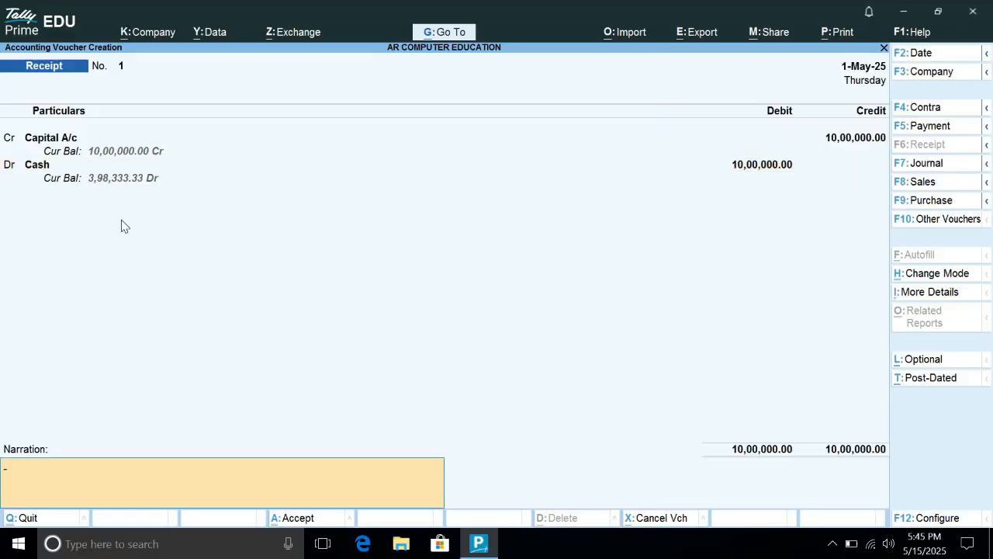
{"action": "key", "text": "Return"}
{"action": "key", "text": "Return"}
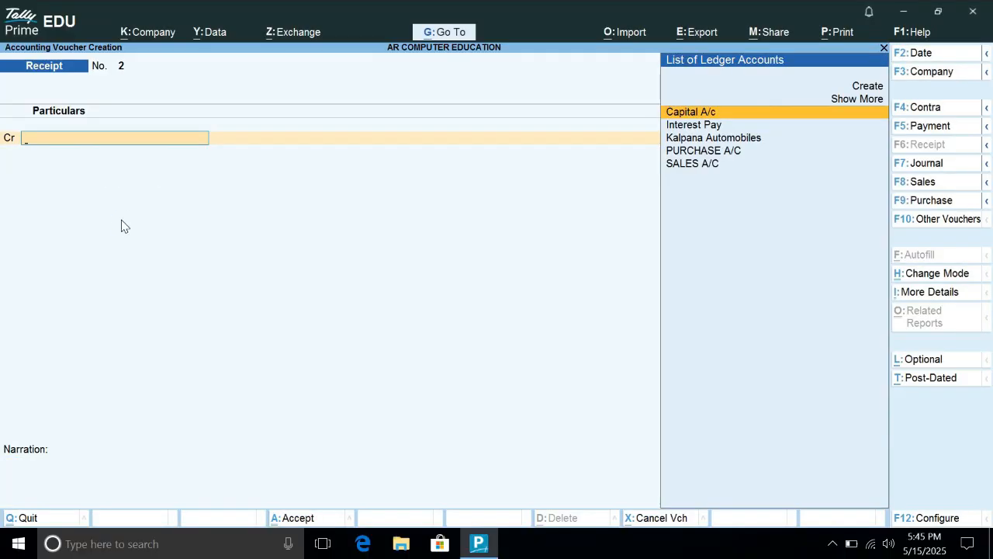
- Leave the Receipt voucher screen and bring up the Account Books reports
{"action": "key", "text": "Escape"}
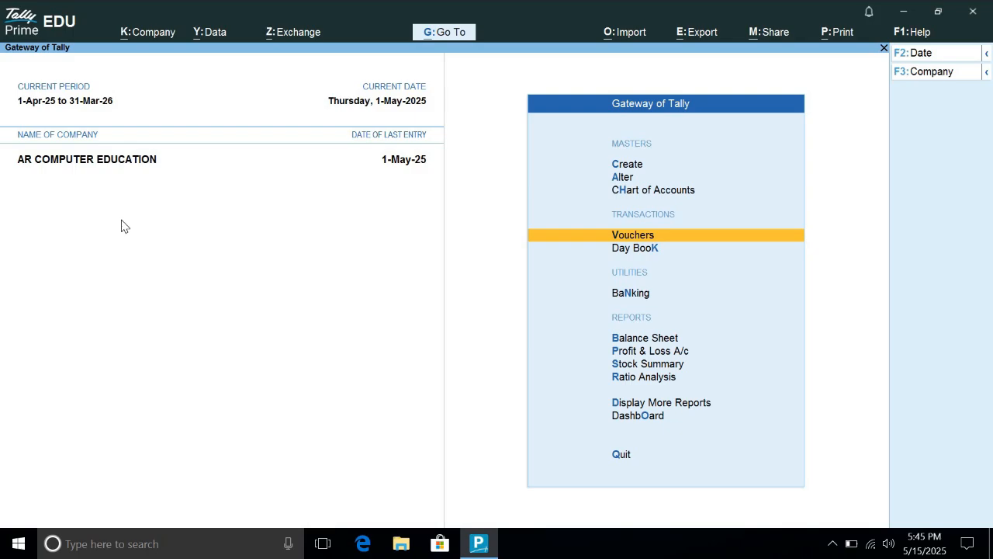
{"action": "key", "text": "Down"}
{"action": "key", "text": "Down"}
{"action": "key", "text": "Down"}
{"action": "key", "text": "Down"}
{"action": "key", "text": "Down"}
{"action": "key", "text": "Down"}
{"action": "key", "text": "Down"}
{"action": "key", "text": "Down"}
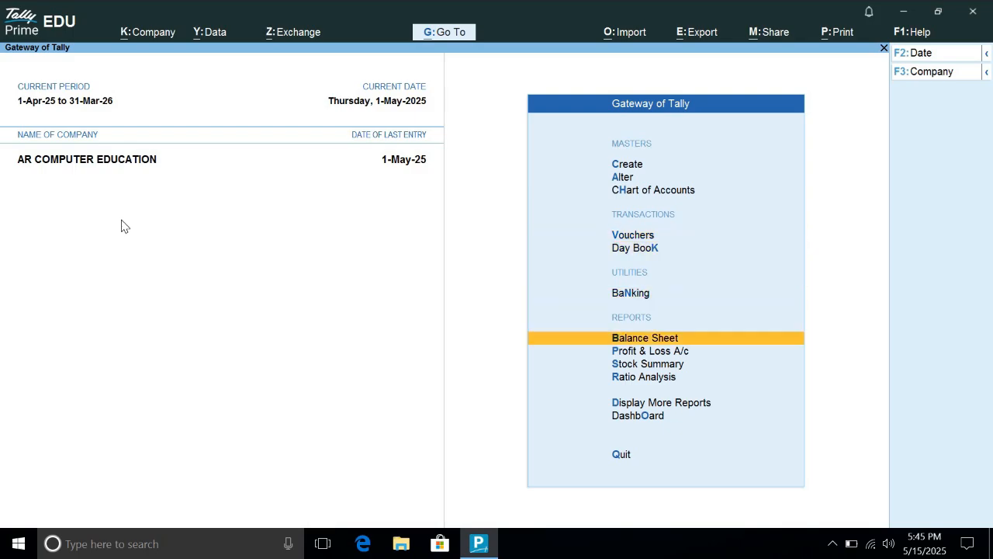
{"action": "key", "text": "Up"}
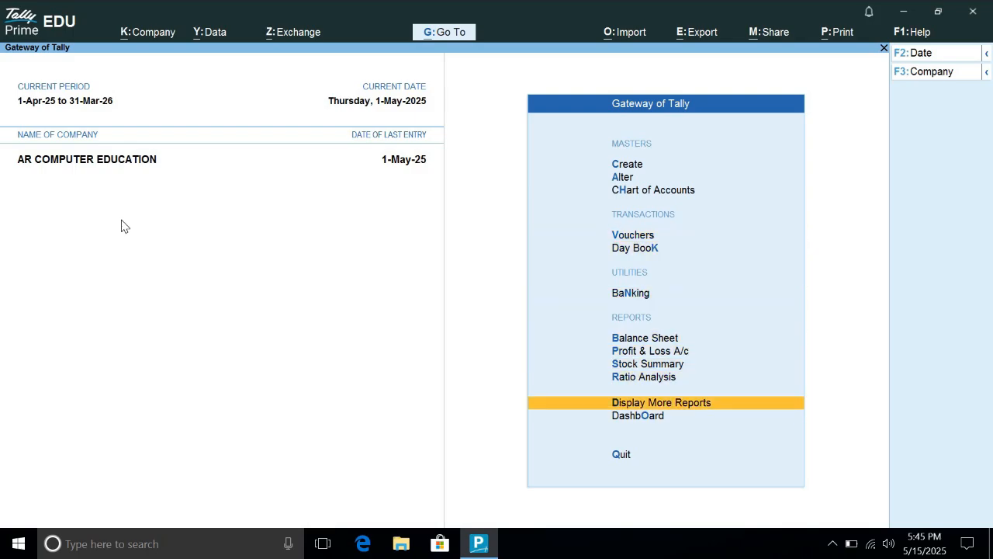
{"action": "key", "text": "Return"}
{"action": "key", "text": "Down"}
{"action": "key", "text": "Down"}
{"action": "key", "text": "Down"}
{"action": "key", "text": "Down"}
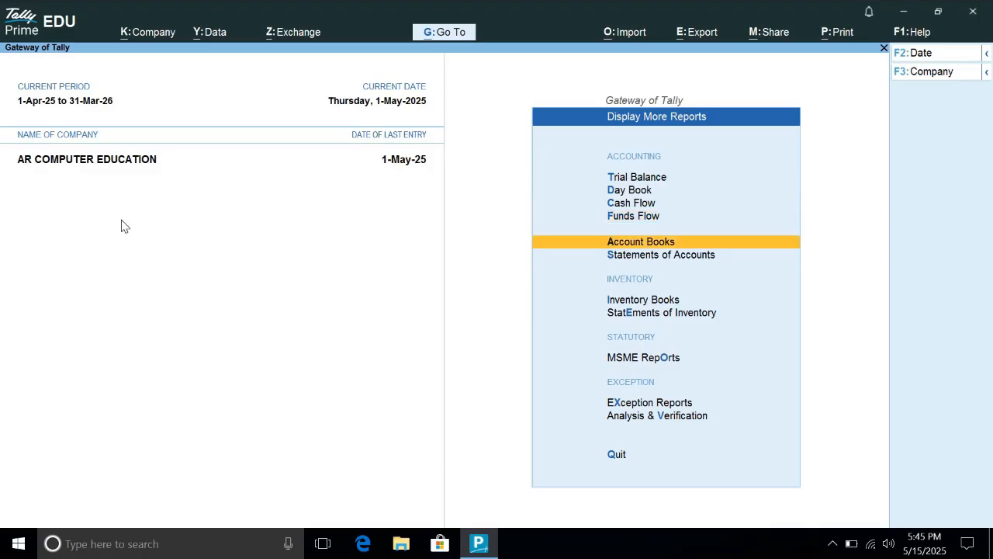
{"action": "key", "text": "Return"}
- View the ledger vouchers report for the Kalpana Automobiles ledger
{"action": "key", "text": "Down"}
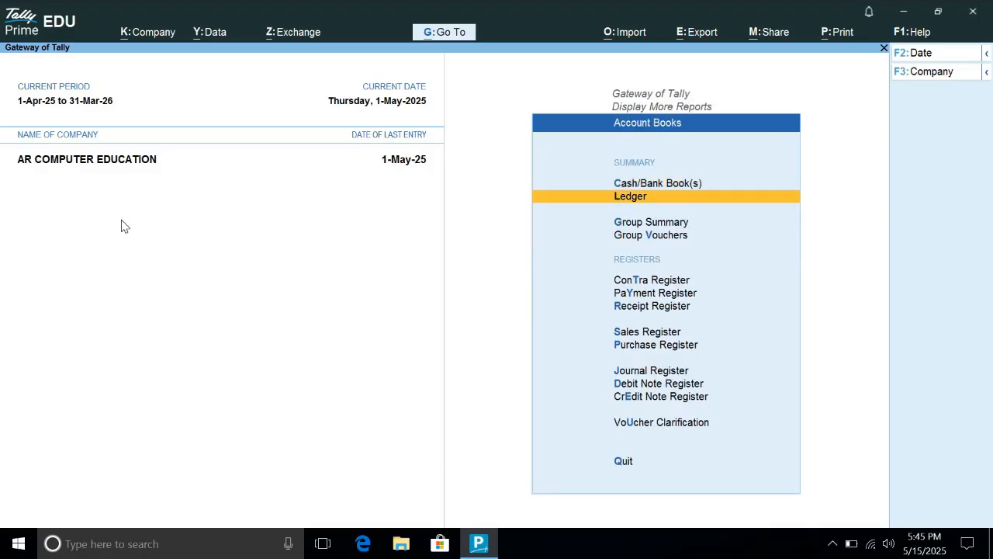
{"action": "key", "text": "Return"}
{"action": "key", "text": "Down"}
{"action": "key", "text": "Down"}
{"action": "key", "text": "Down"}
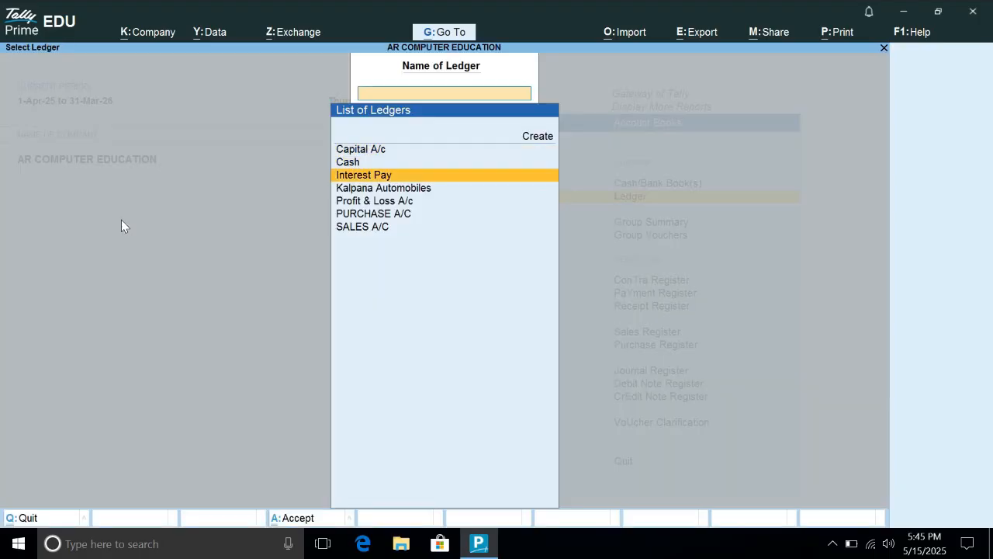
{"action": "key", "text": "Return"}
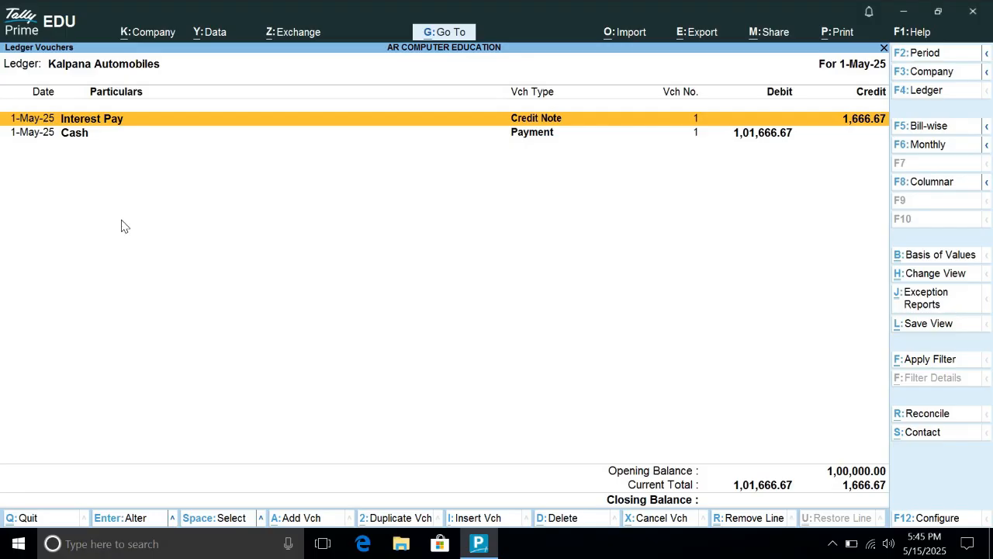
- Change the Kalpana Automobiles ledger report's period to run from 1-Apr-25 to 1-May-25
{"action": "key", "text": "alt+F2"}
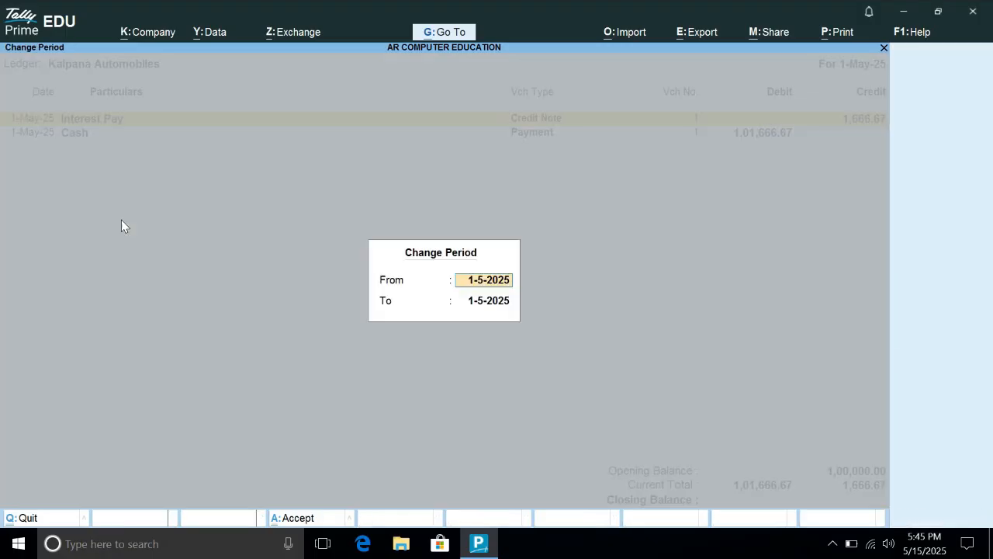
{"action": "type", "text": "1\\4"}
{"action": "key", "text": "Return"}
{"action": "key", "text": "Return"}
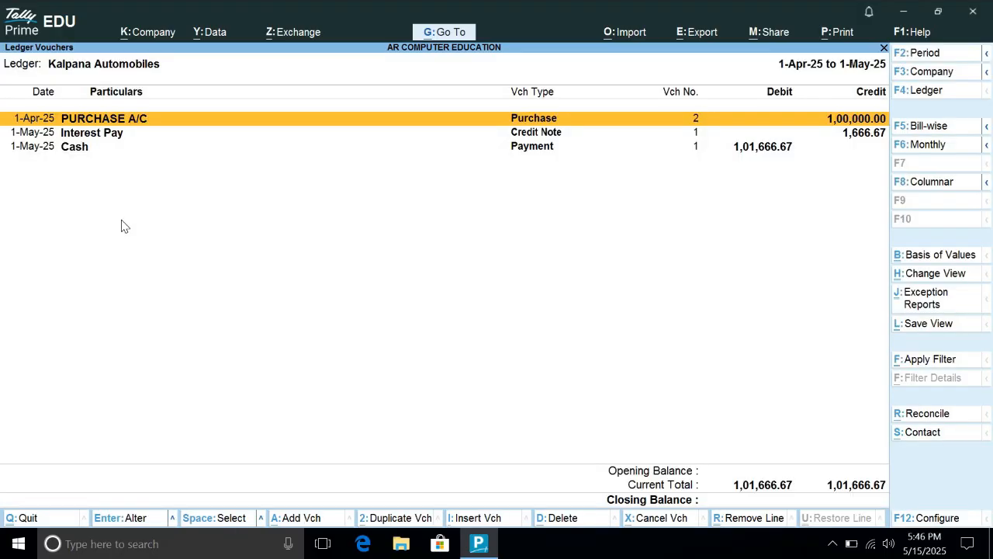